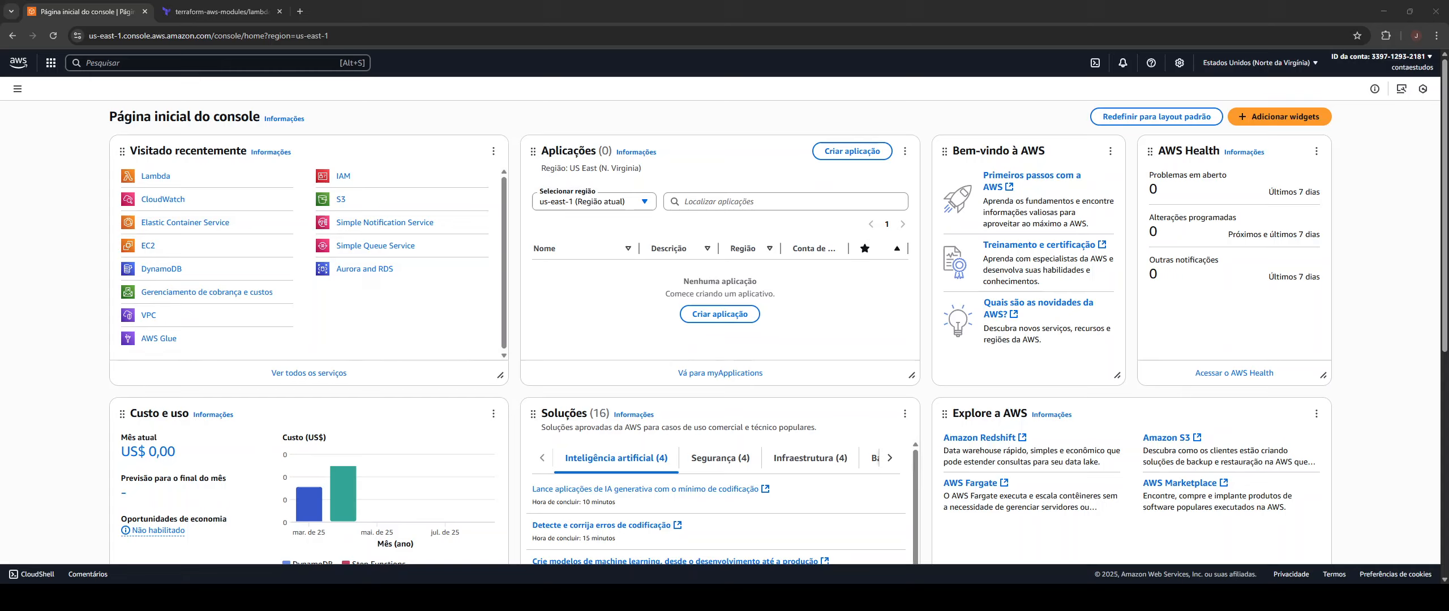
- Open CloudWatch and show its list of log groups
left_click(157, 204)
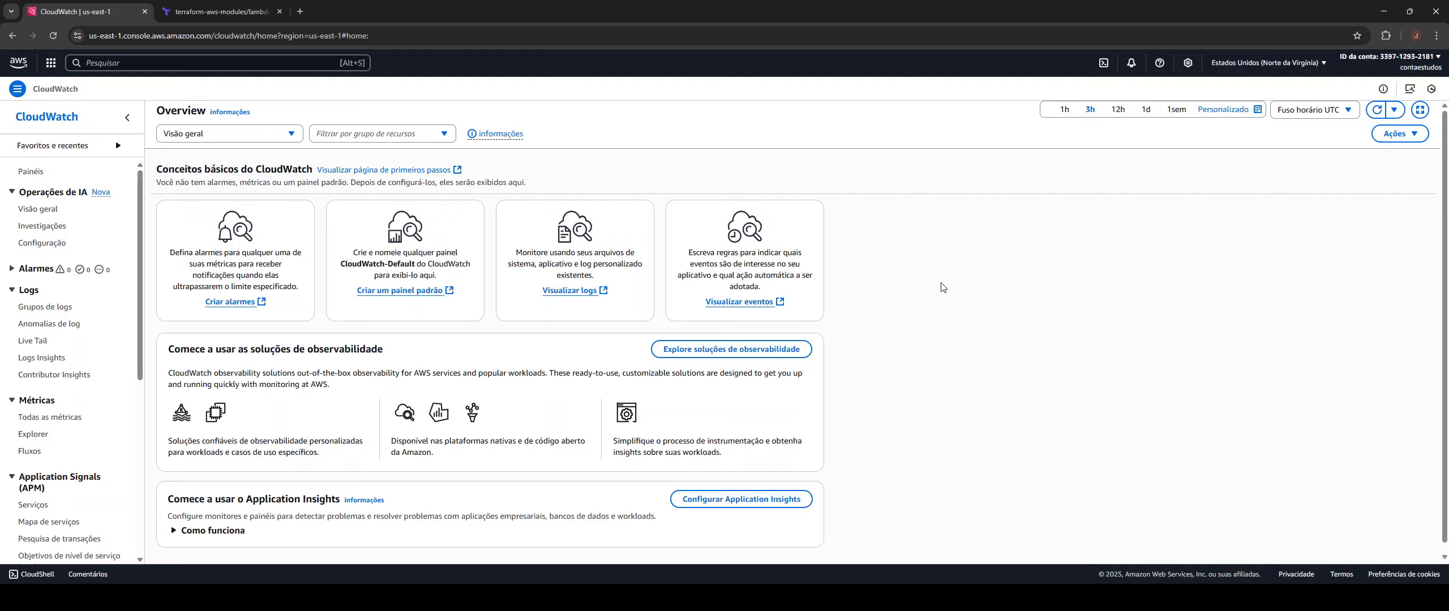
left_click(61, 309)
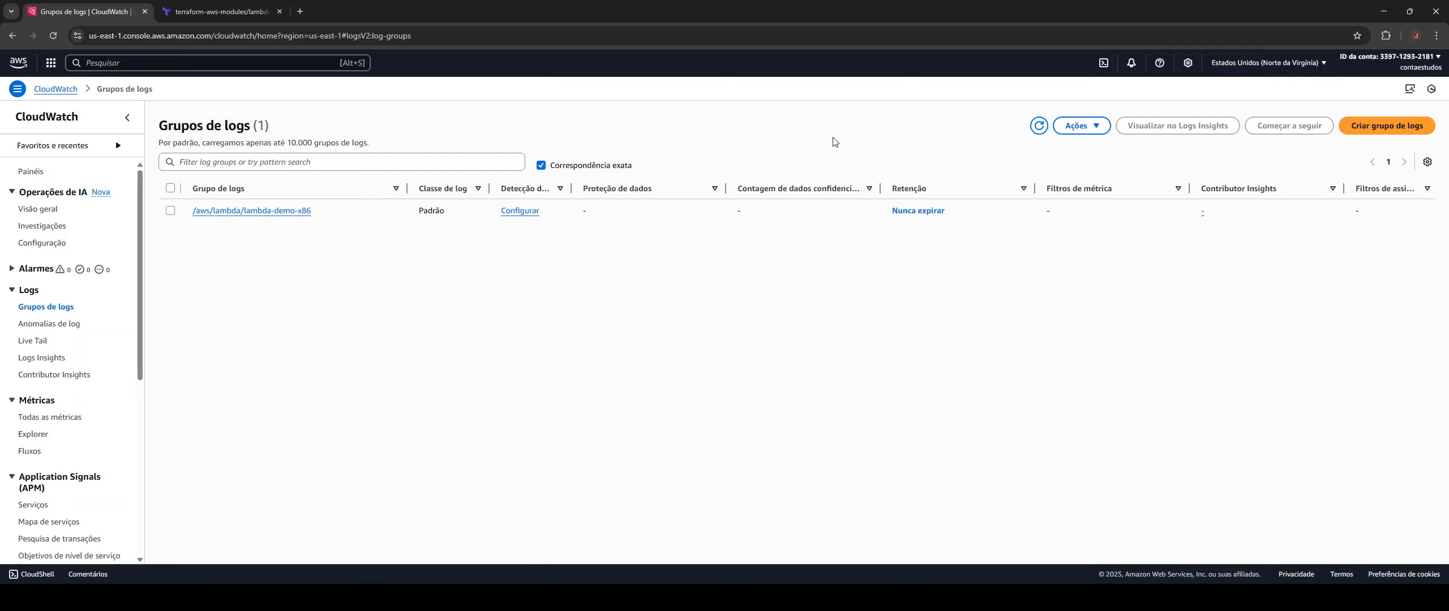
left_click_drag(833, 141, 911, 234)
left_click(990, 249)
- Set the retention of the /aws/lambda/lambda-demo-x86 log group to 3 days (3 dias) and save it
left_click(171, 211)
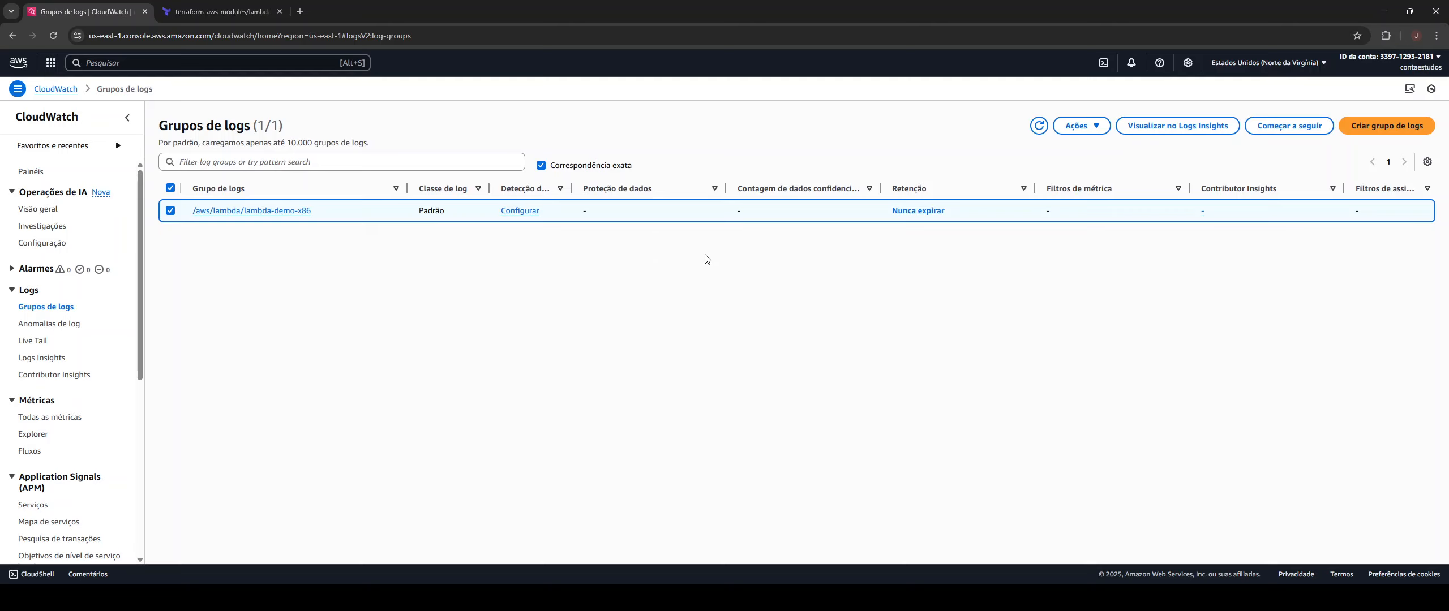
left_click(924, 214)
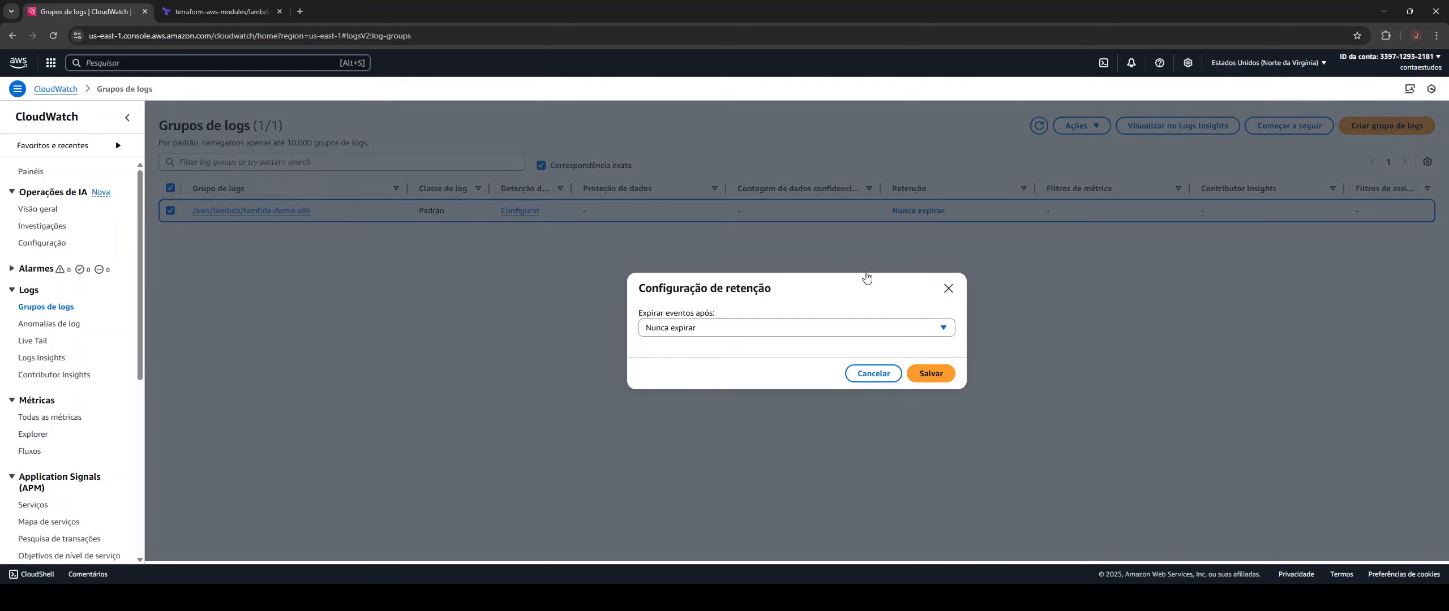
left_click(741, 328)
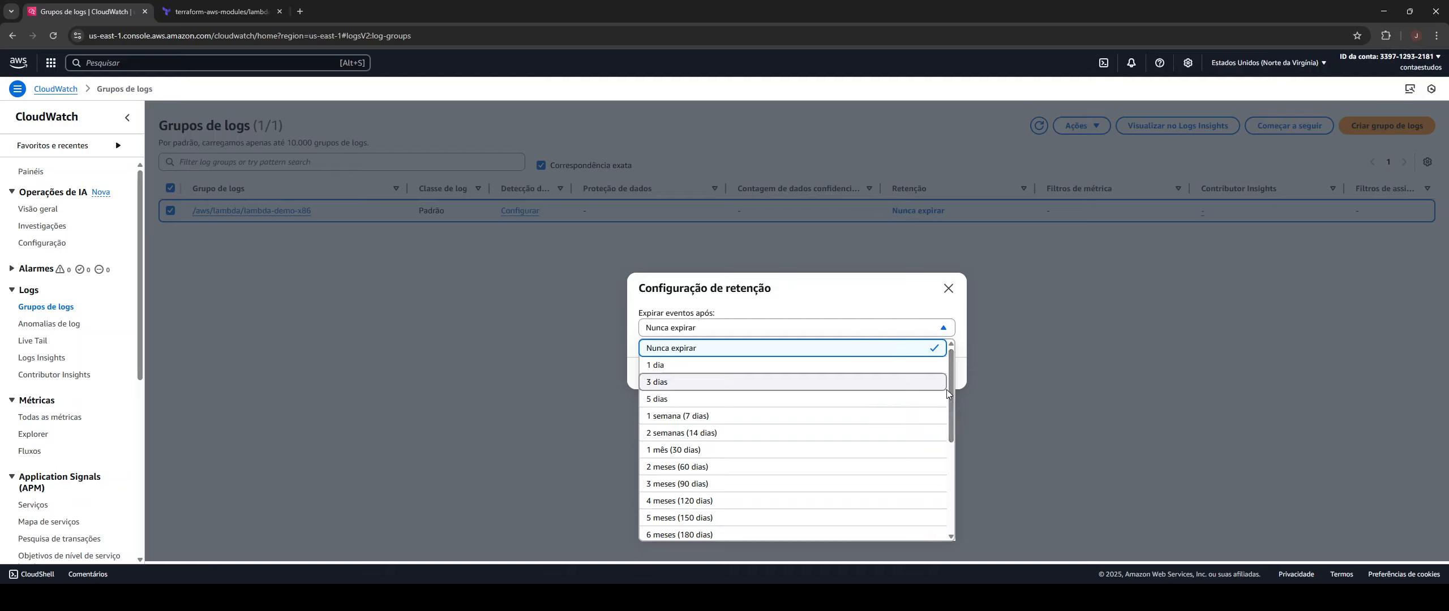
scroll(946, 396, "down", 1)
left_click_drag(947, 432, 950, 517)
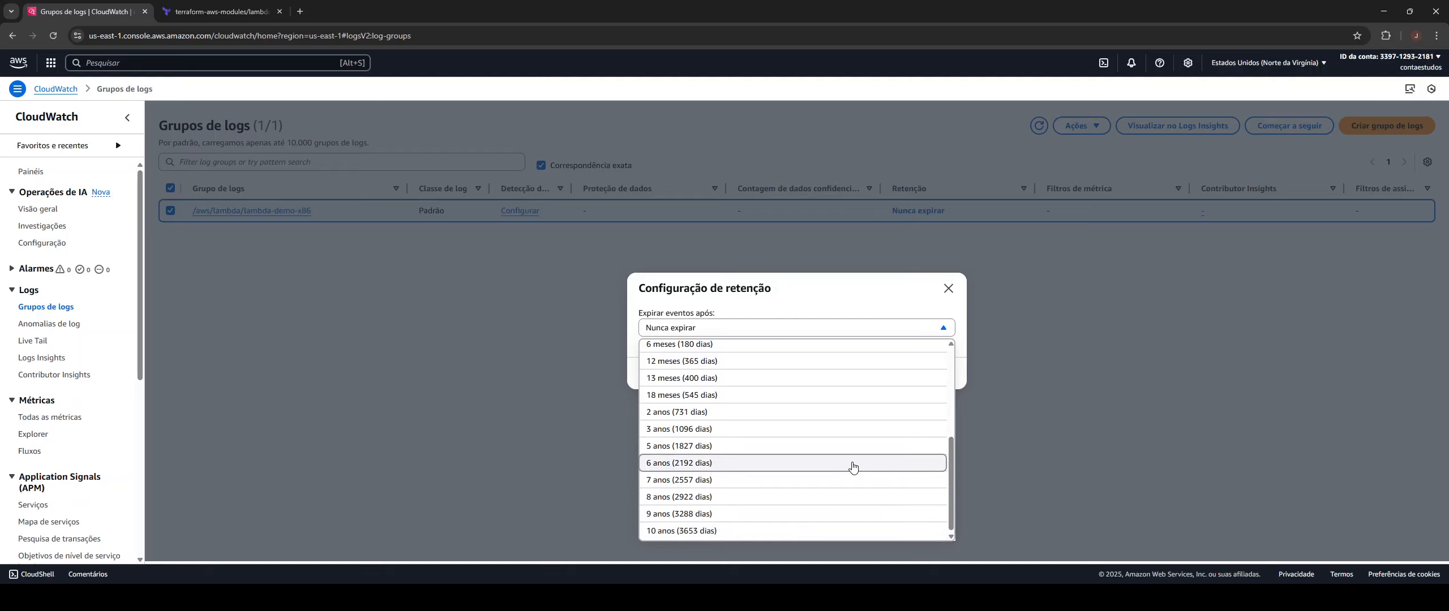
scroll(857, 469, "up", 5)
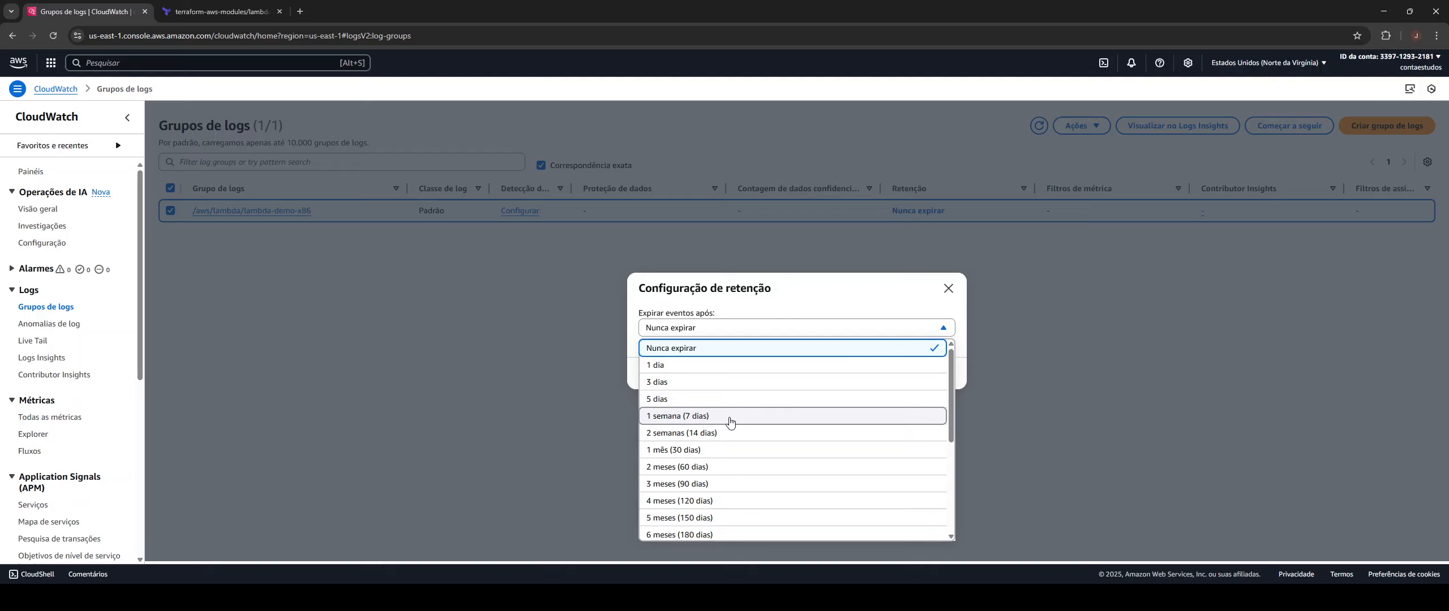
left_click(692, 382)
left_click(921, 378)
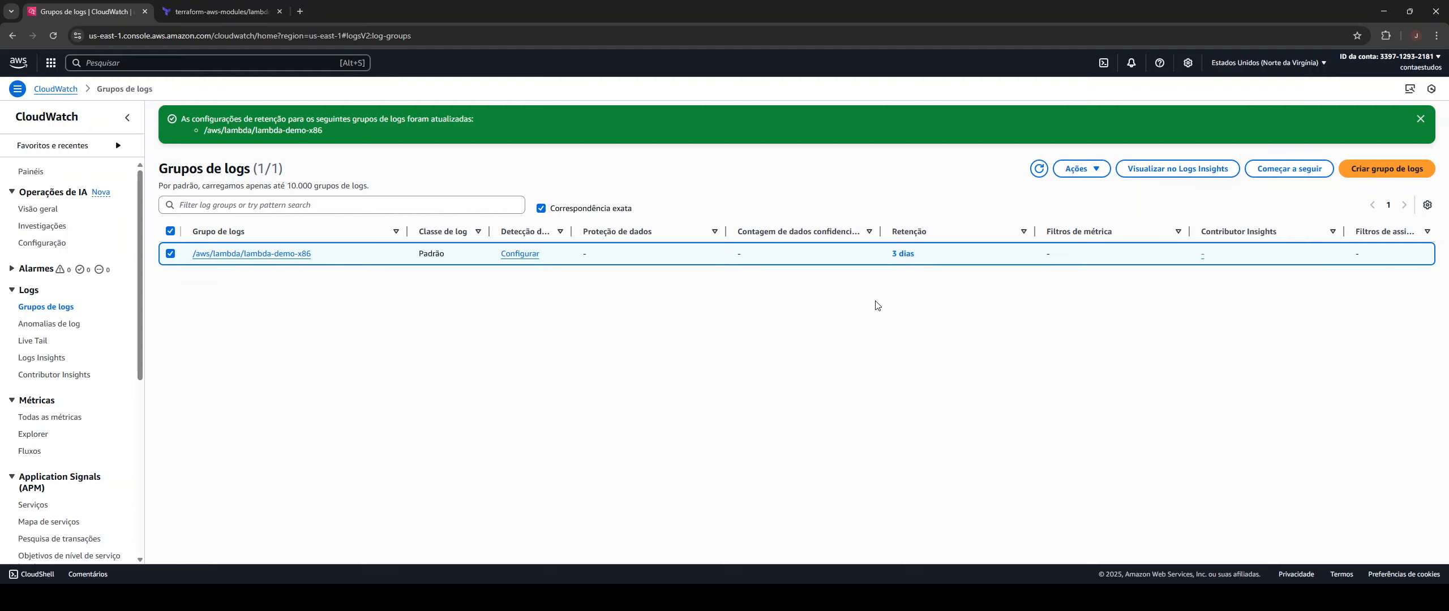
- Examine the details of the /aws/lambda/lambda-demo-x86 log group and the actions available for it in the log group list
left_click(239, 254)
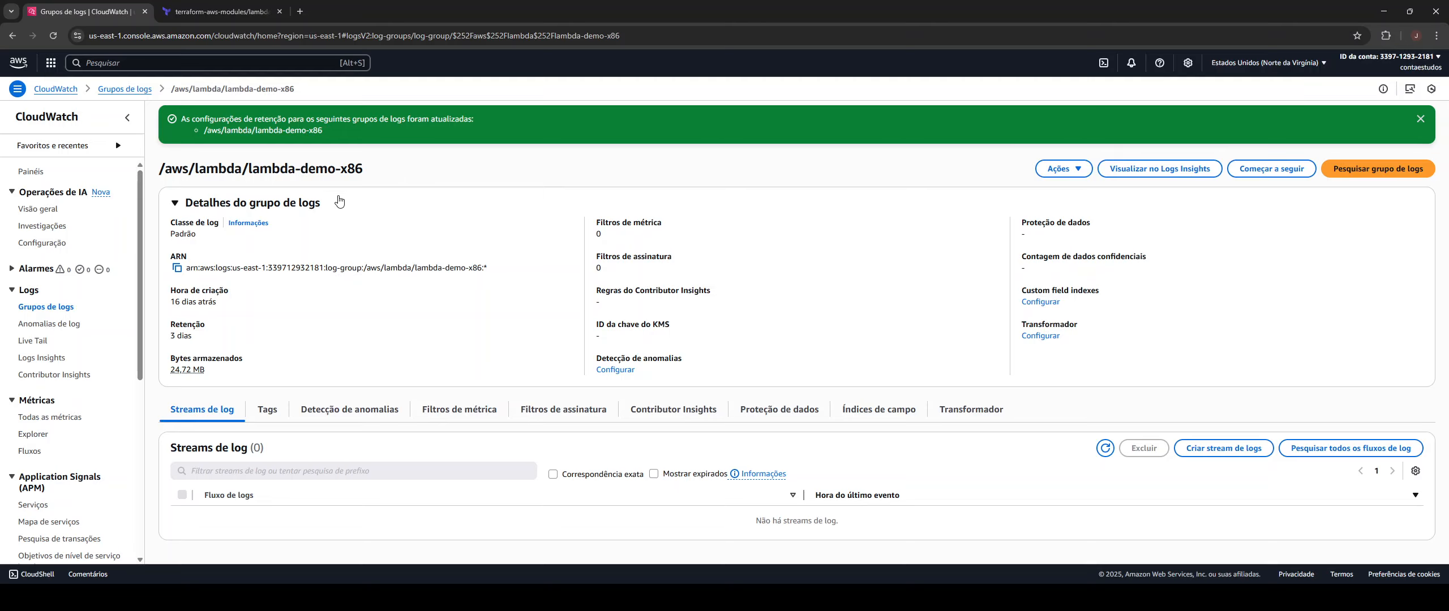
left_click(127, 89)
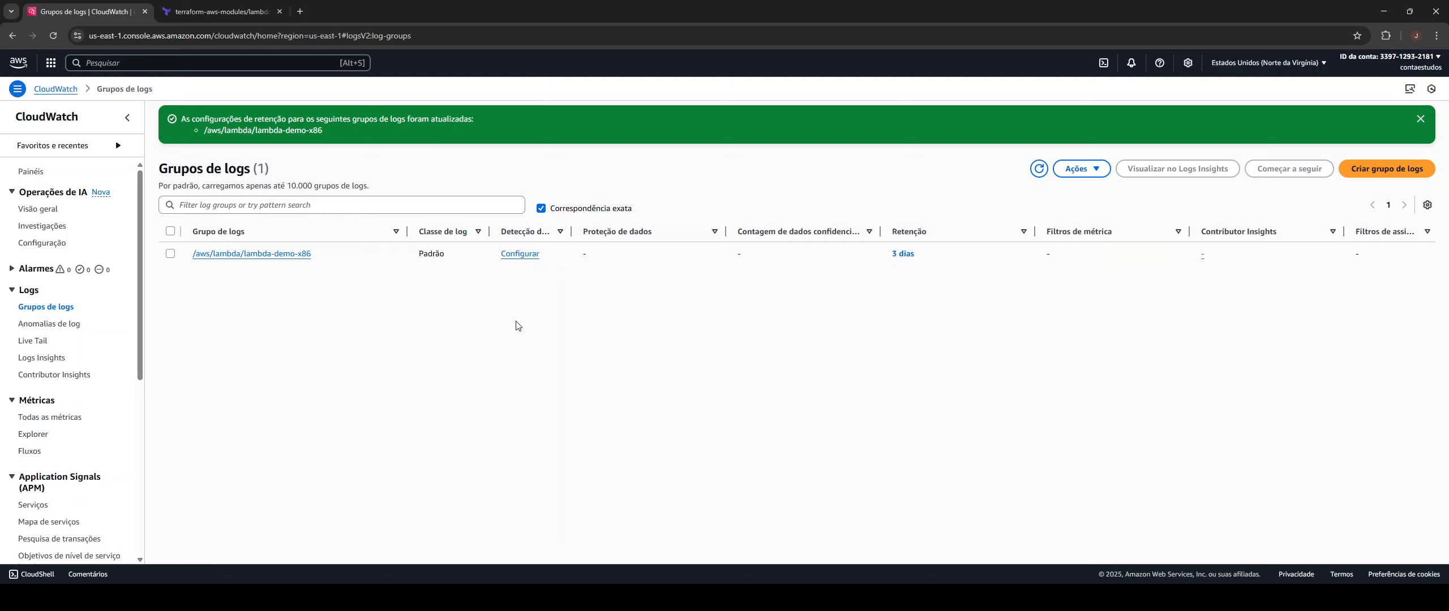
left_click(171, 253)
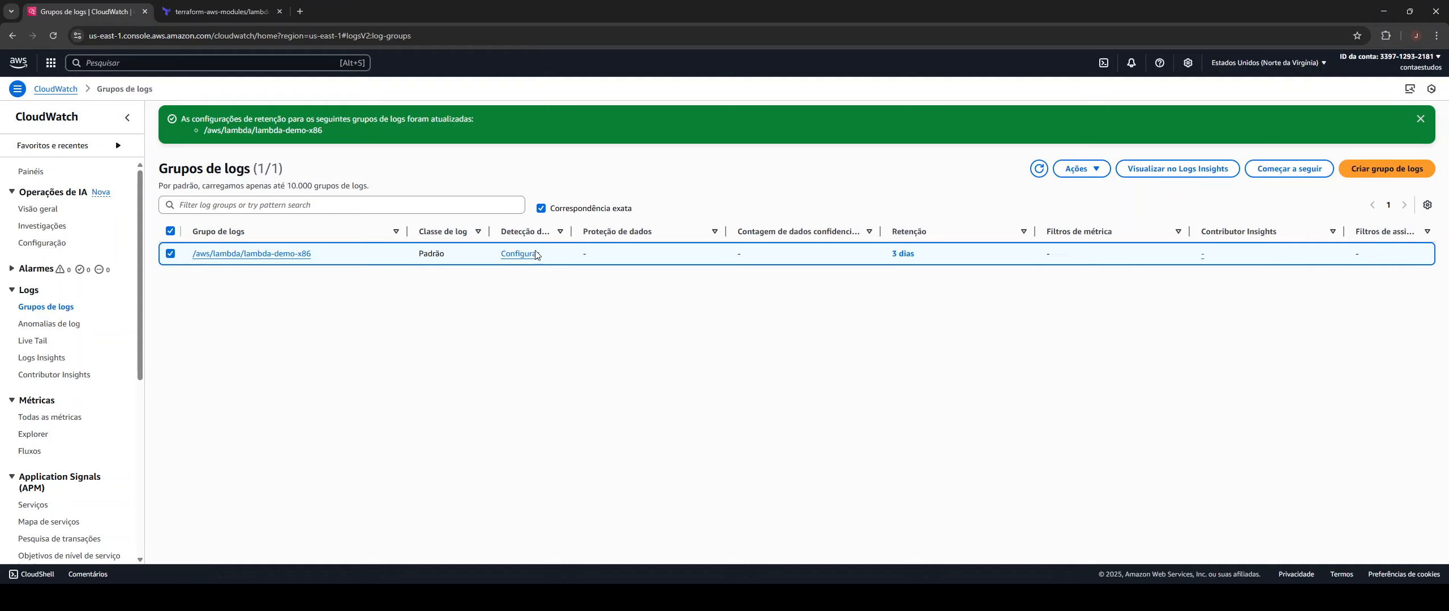
left_click(1100, 180)
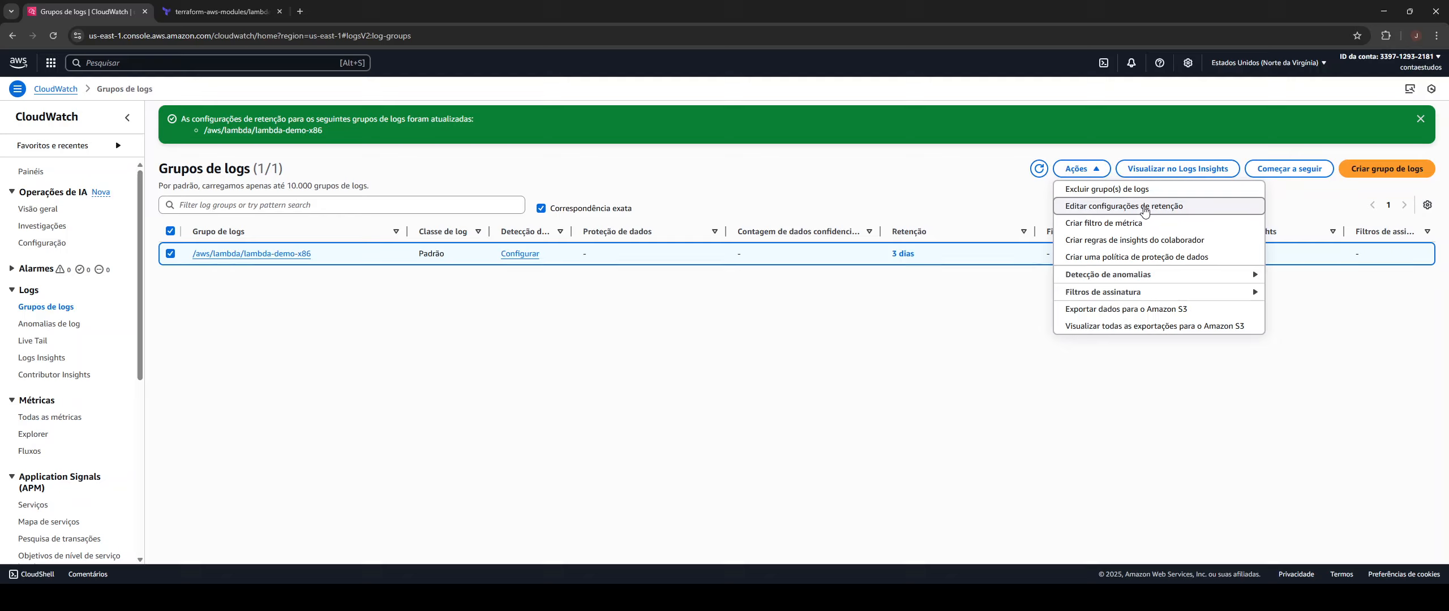
left_click(757, 355)
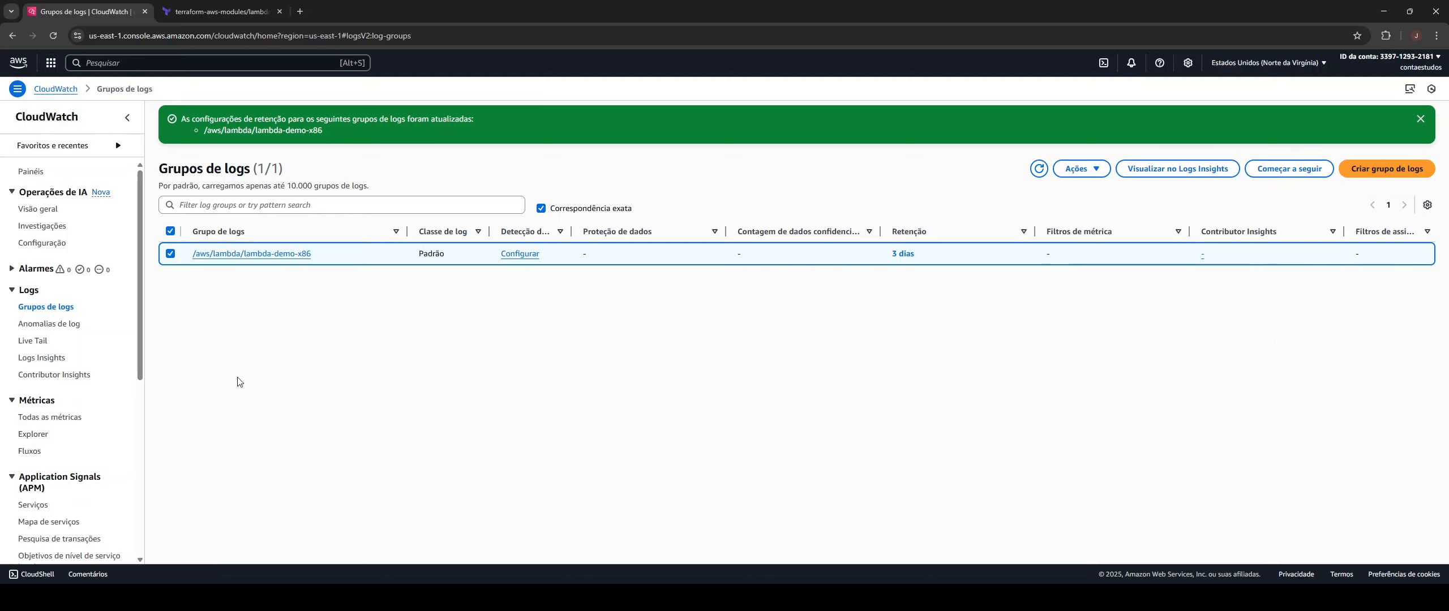
- Search for the lambda service, open it in a separate tab, and view the details of the lambda-demo-x86 function
left_click(156, 61)
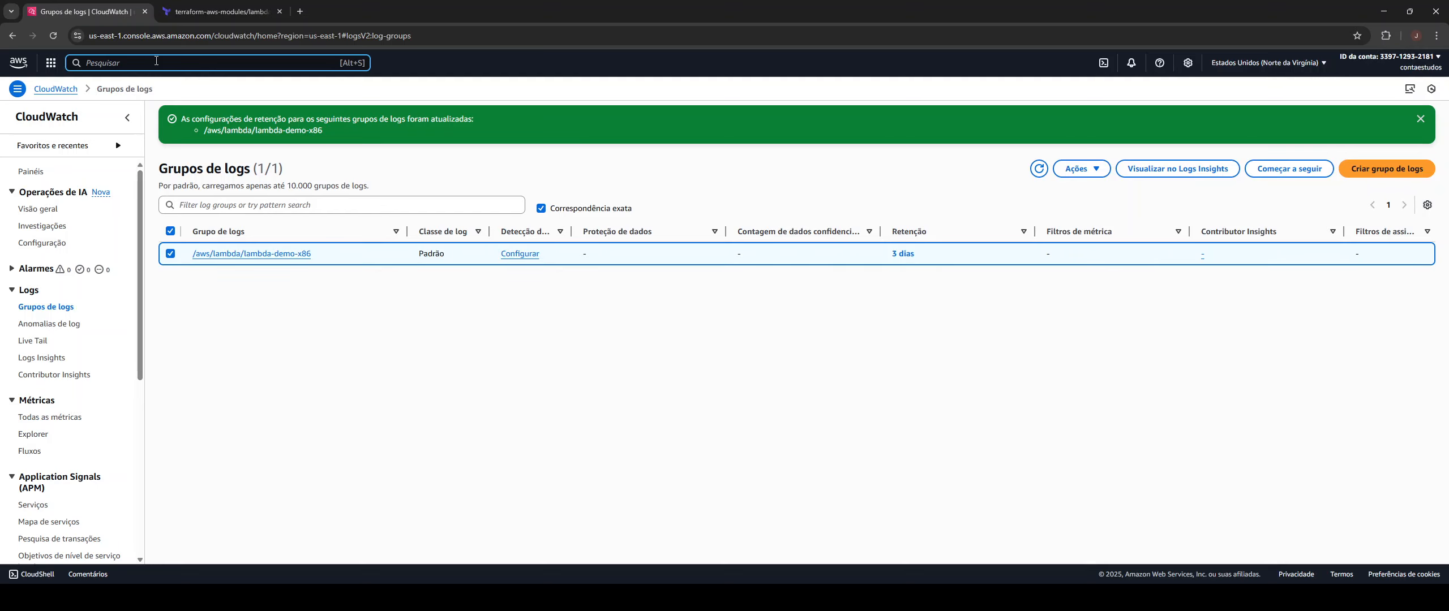
type("lambda")
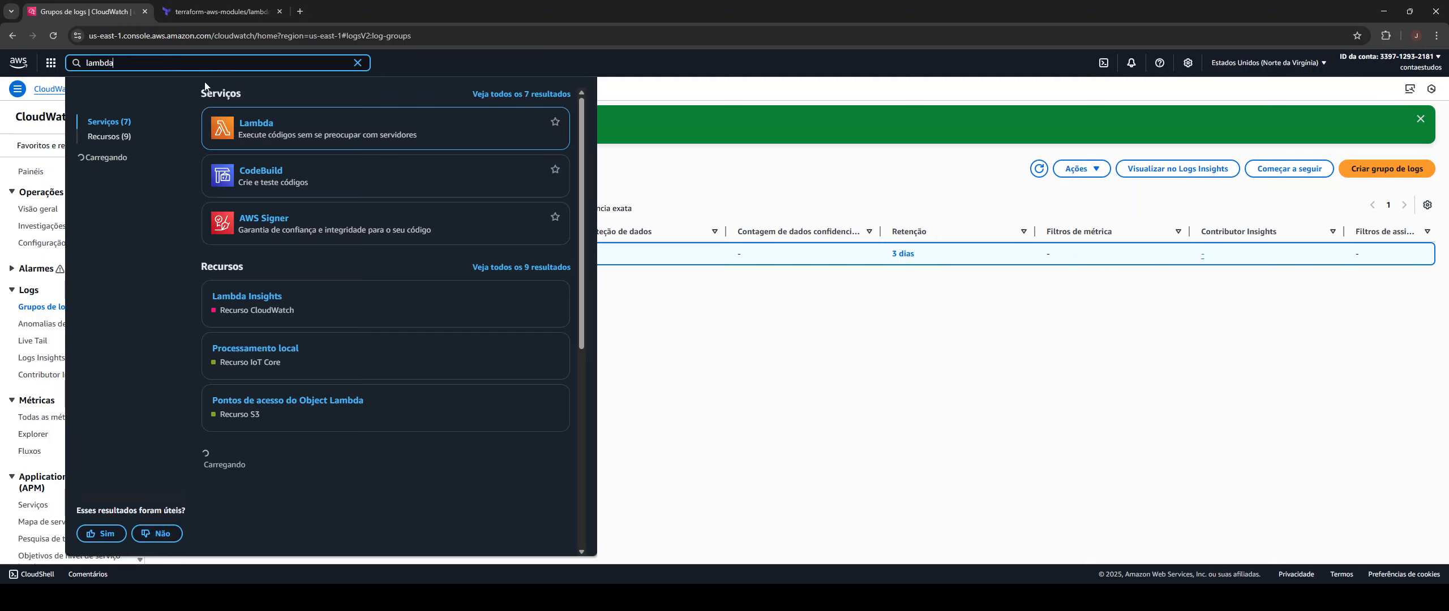
middle_click(253, 124)
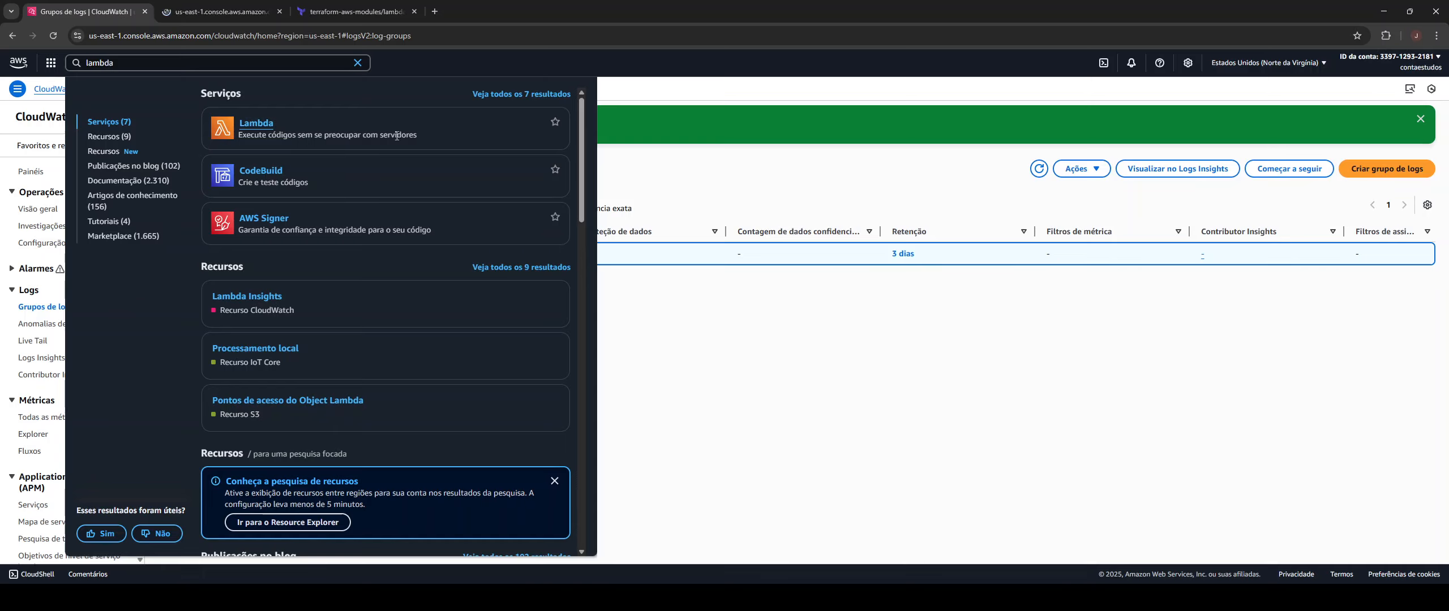
left_click(218, 12)
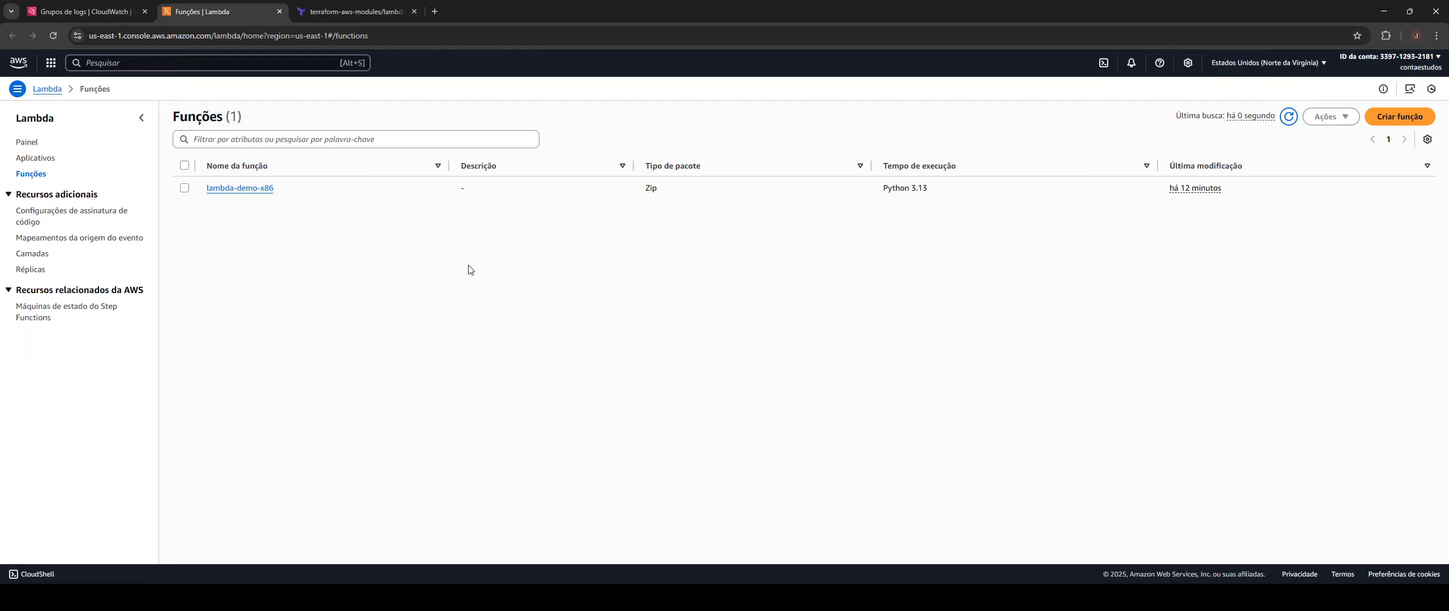
left_click(184, 188)
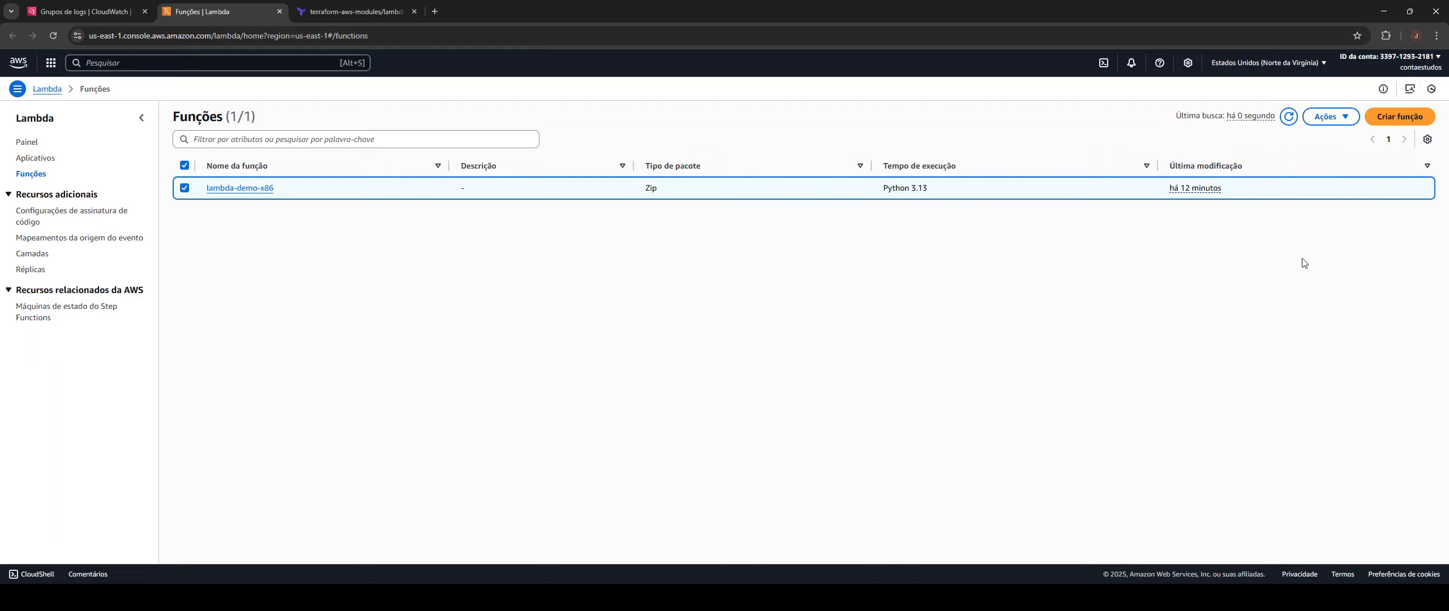
left_click(1330, 117)
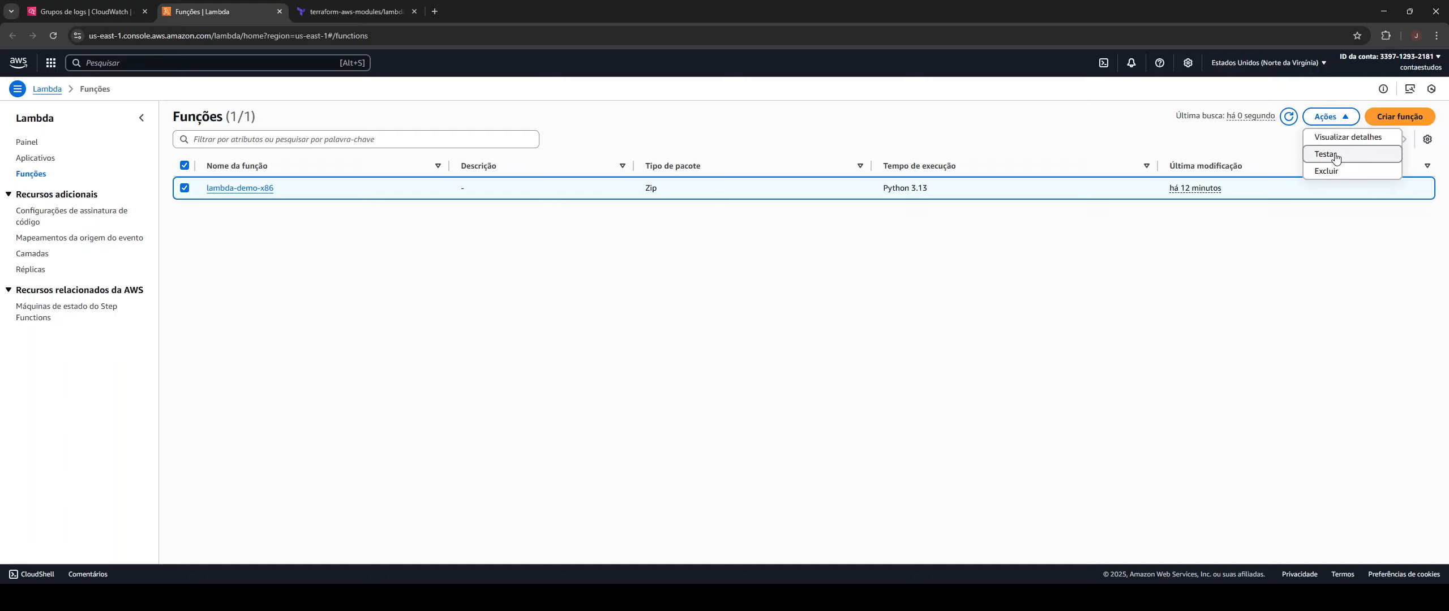
left_click(1347, 138)
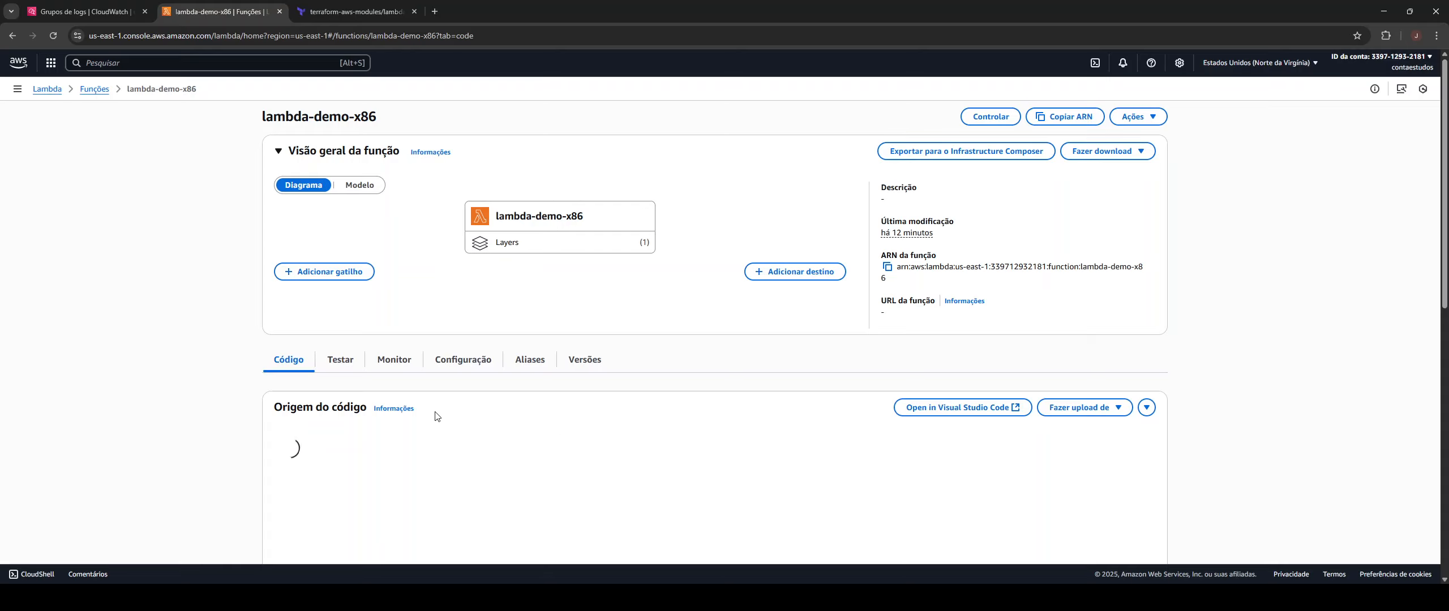
- Show the function's configuration for monitoring and operations tools (Ferramentas de monitoramento e operações)
scroll(419, 340, "down", 3)
scroll(487, 282, "up", 3)
left_click(463, 301)
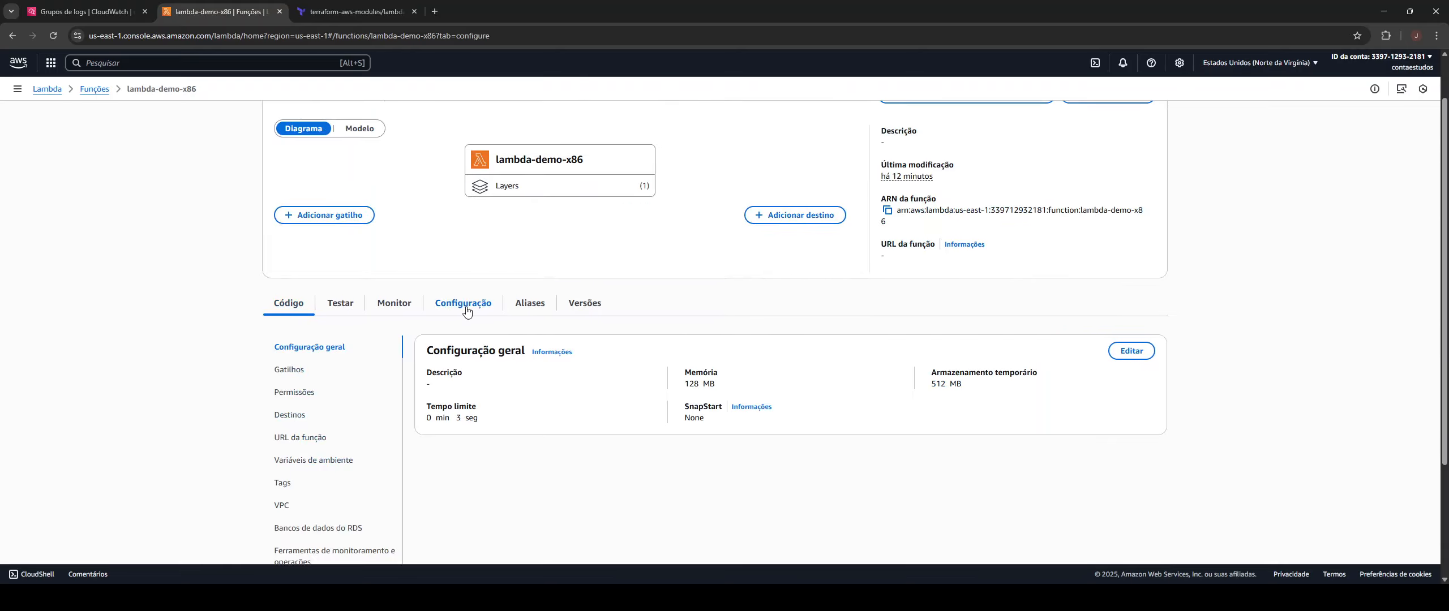
scroll(495, 433, "down", 2)
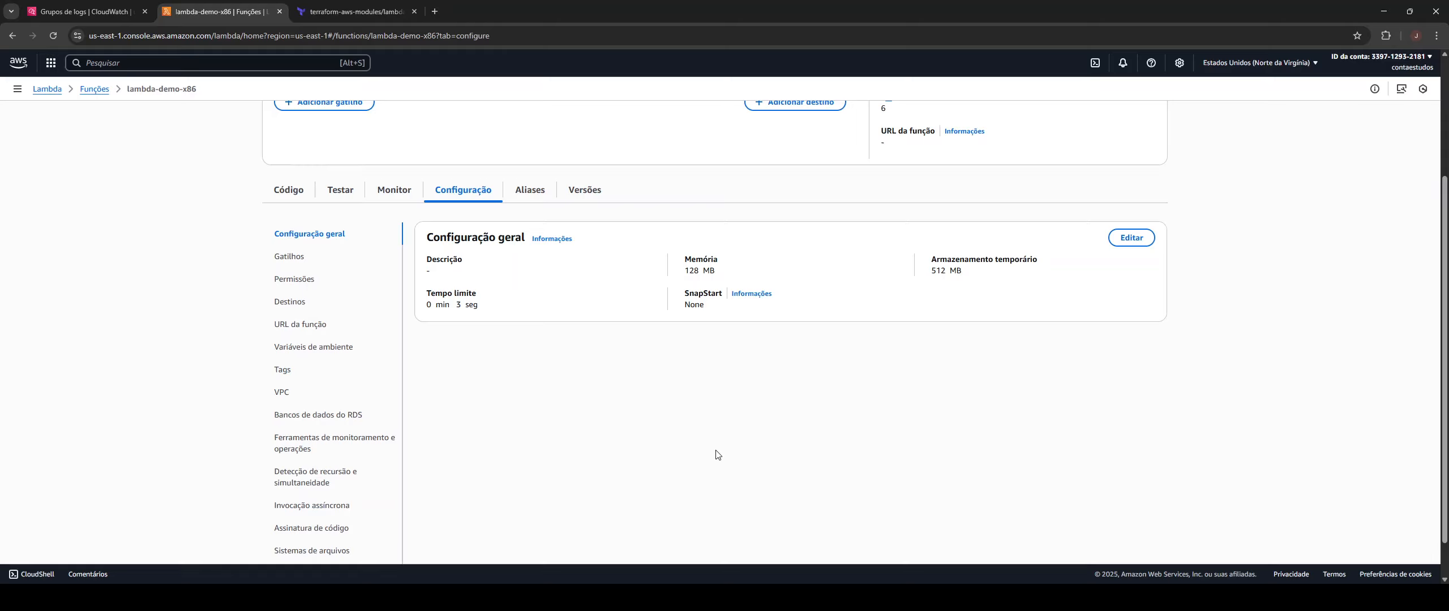
scroll(462, 453, "down", 2)
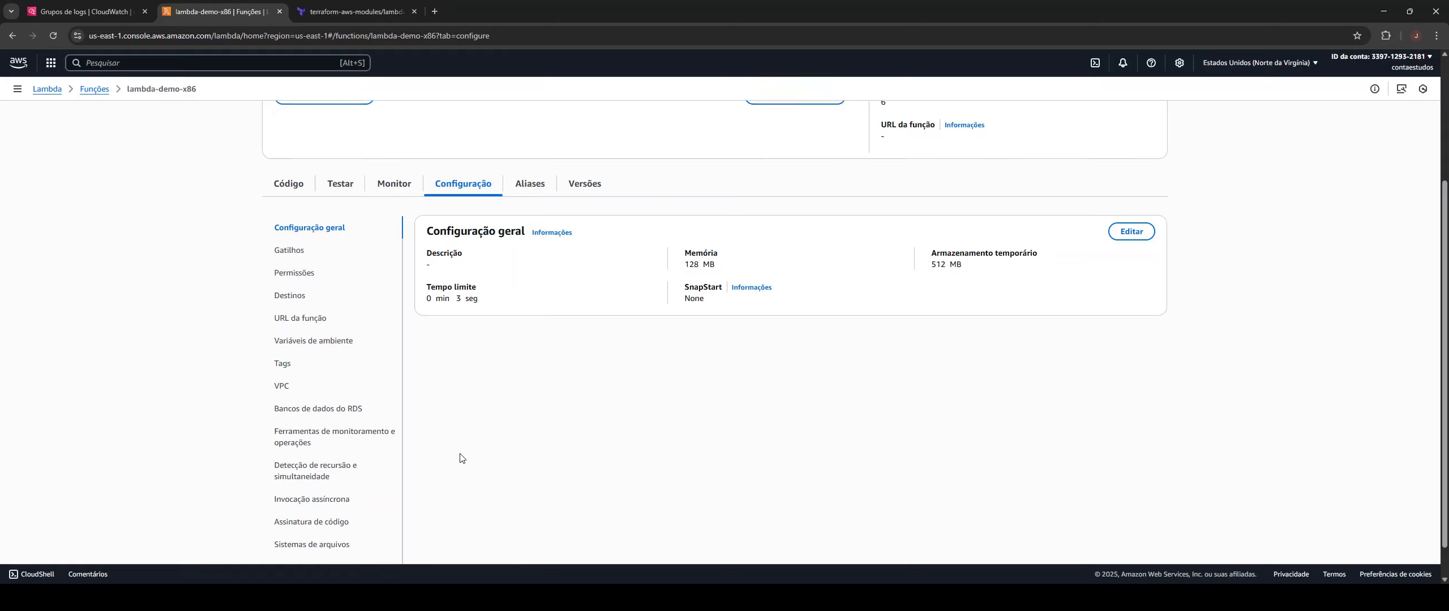
left_click(313, 400)
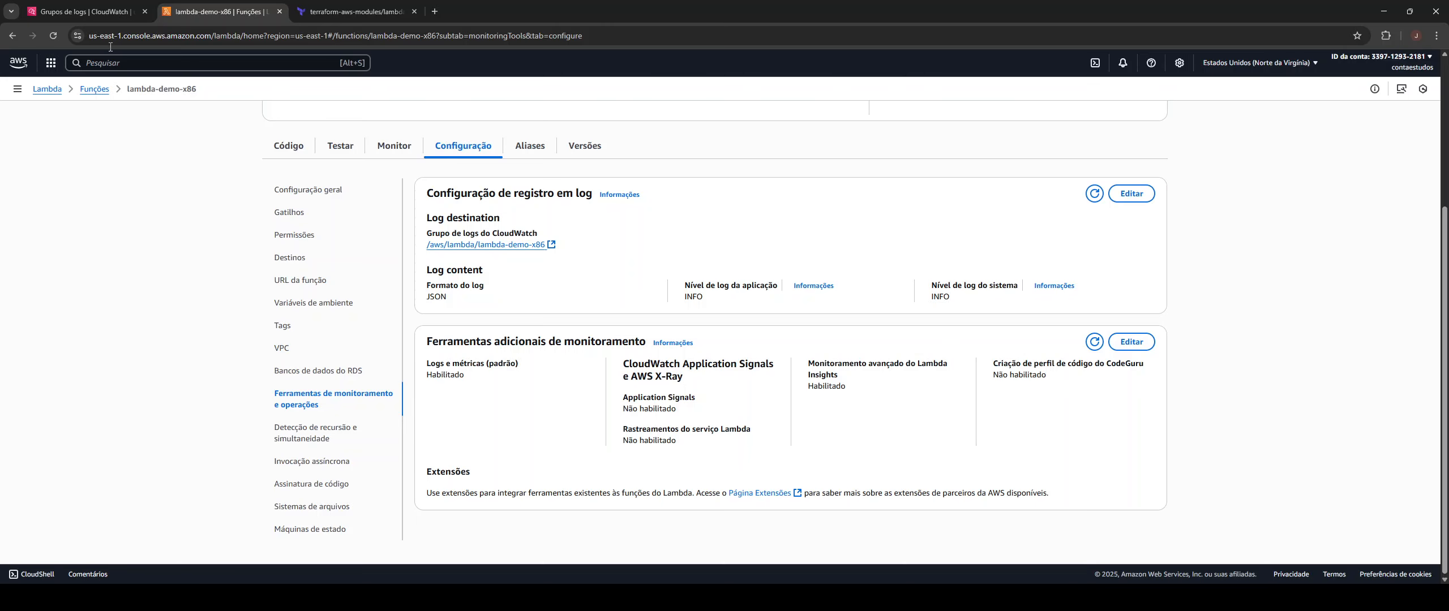
- Return to the CloudWatch log groups, open the form for creating a log group, and examine the available log classes
left_click(97, 13)
left_click(826, 395)
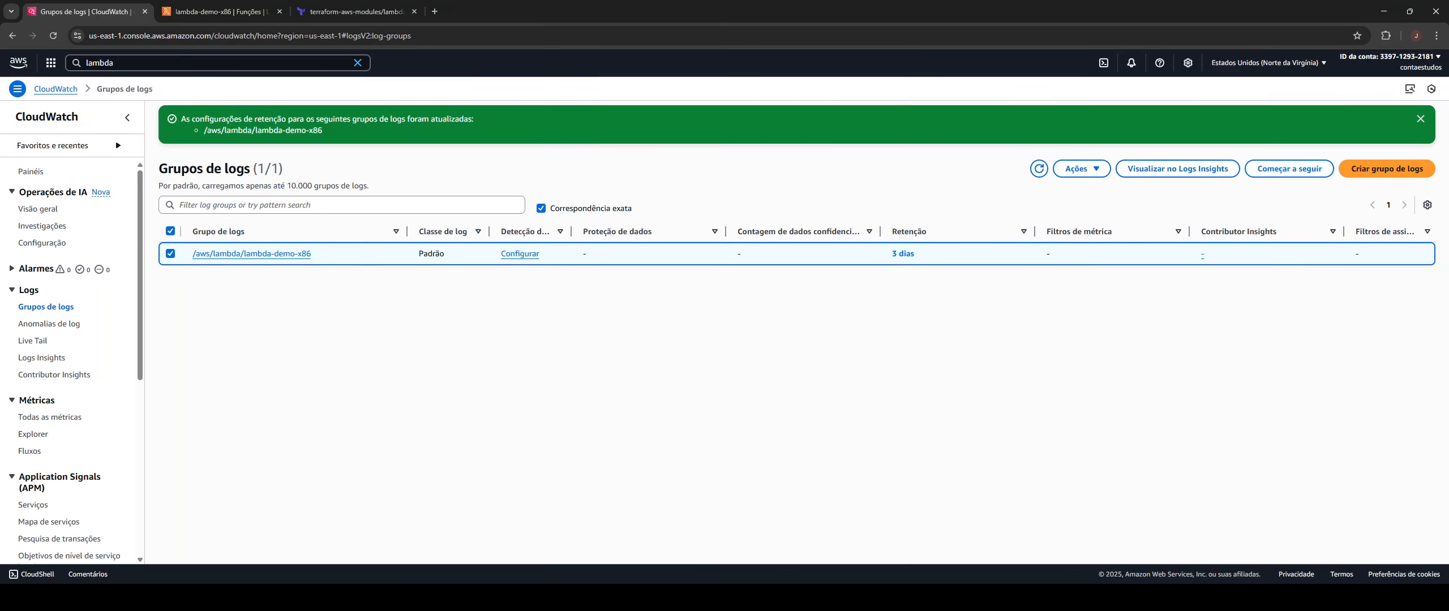
left_click(1403, 177)
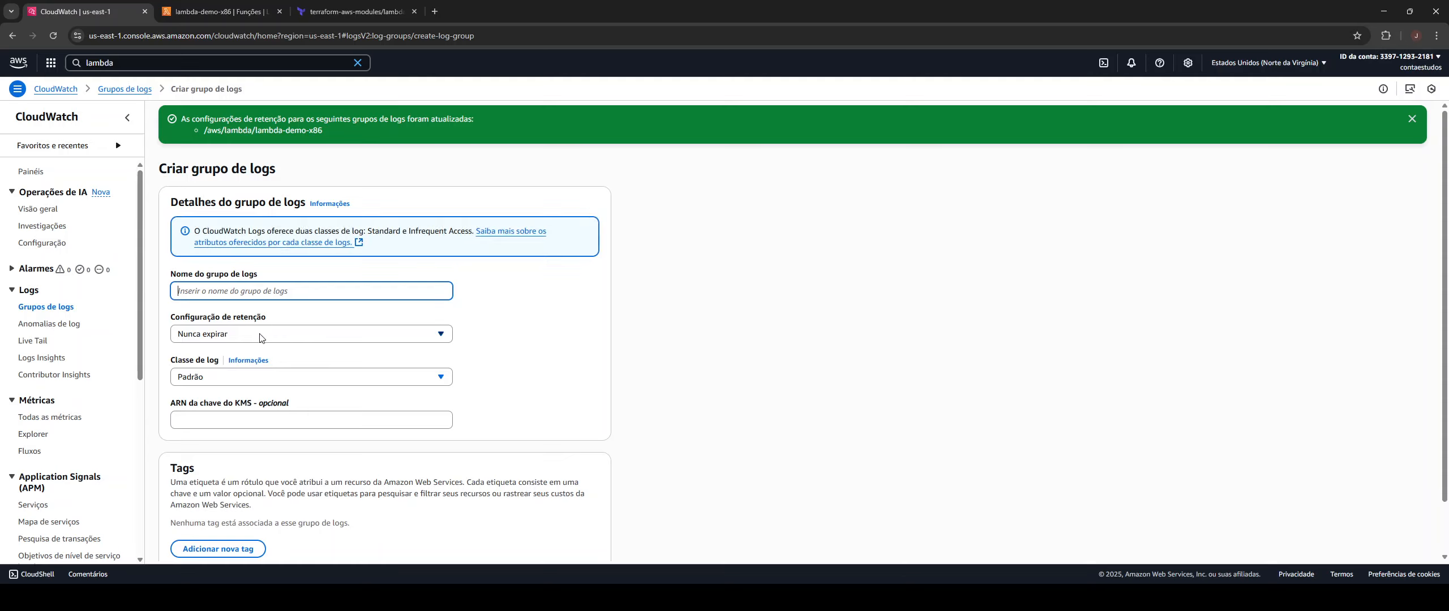
left_click(245, 378)
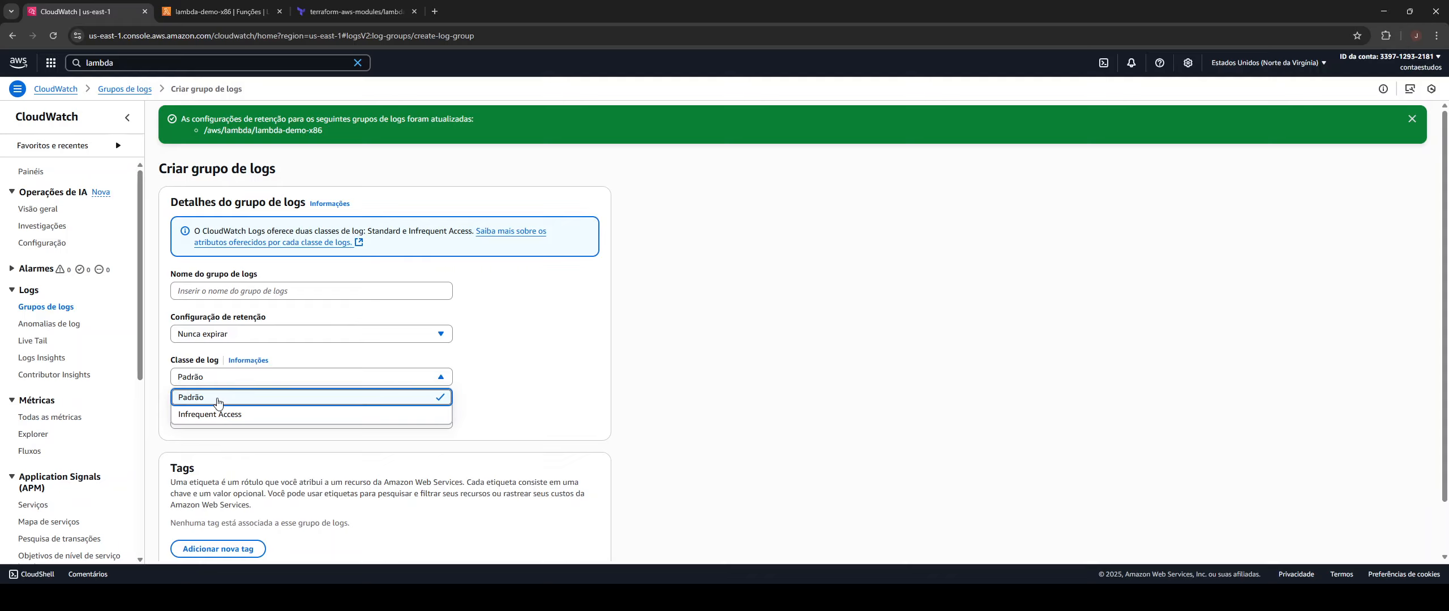
left_click(537, 350)
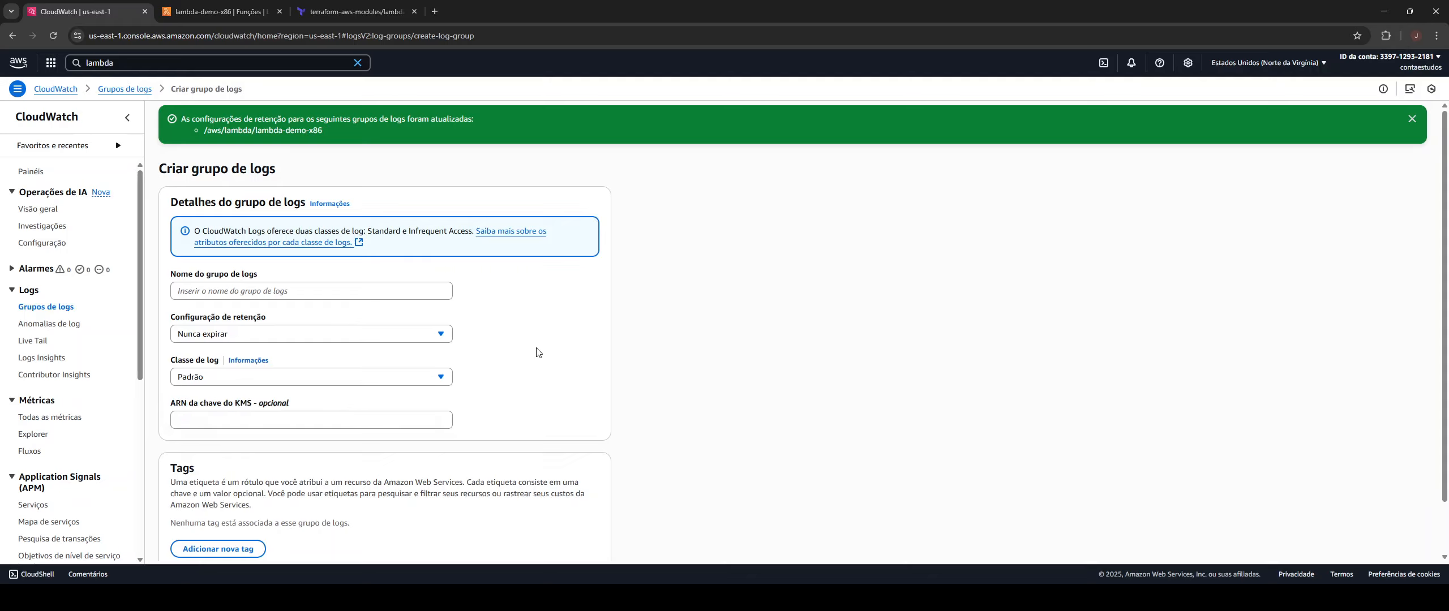
- Read the help information comparing the Padrão and Infrequent Access log classes
scroll(315, 396, "down", 1)
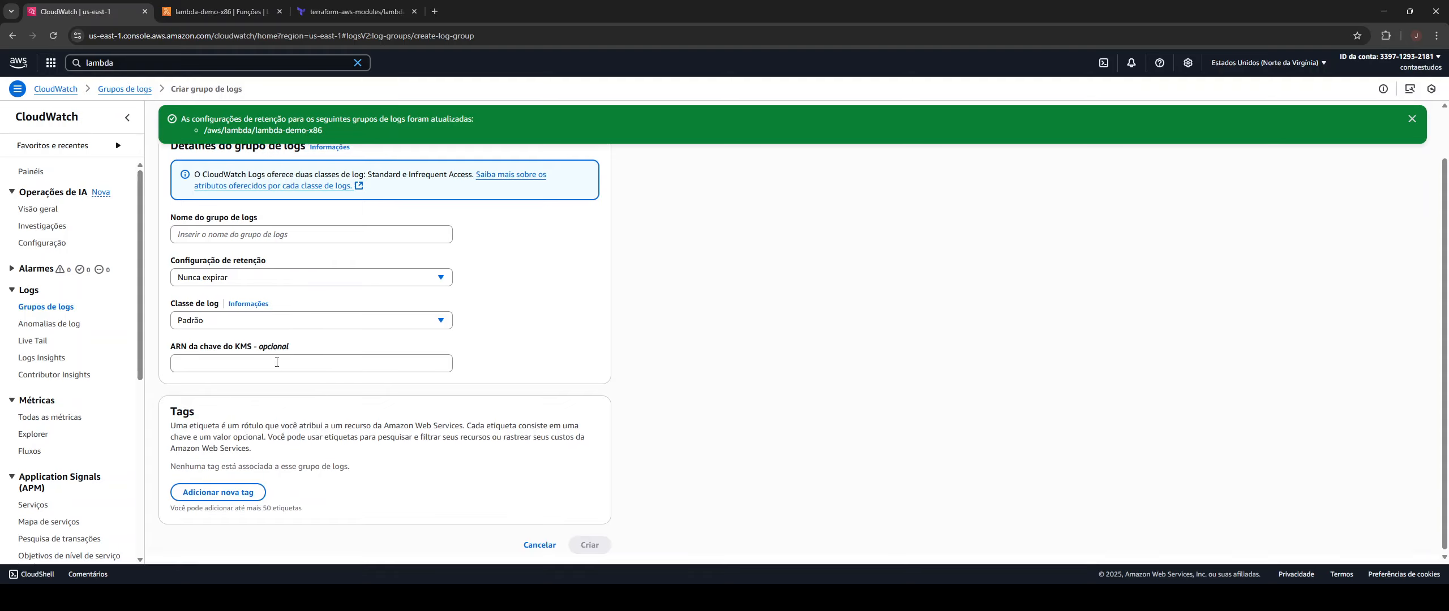
left_click(248, 304)
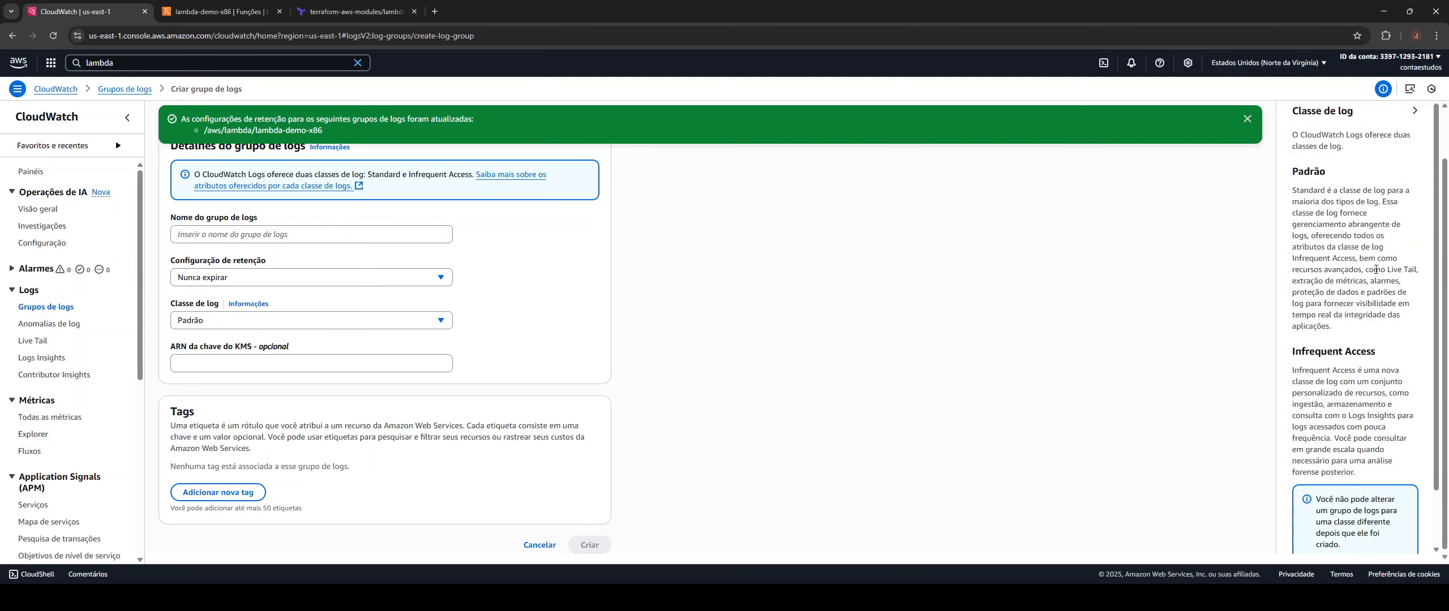
scroll(1376, 269, "down", 1)
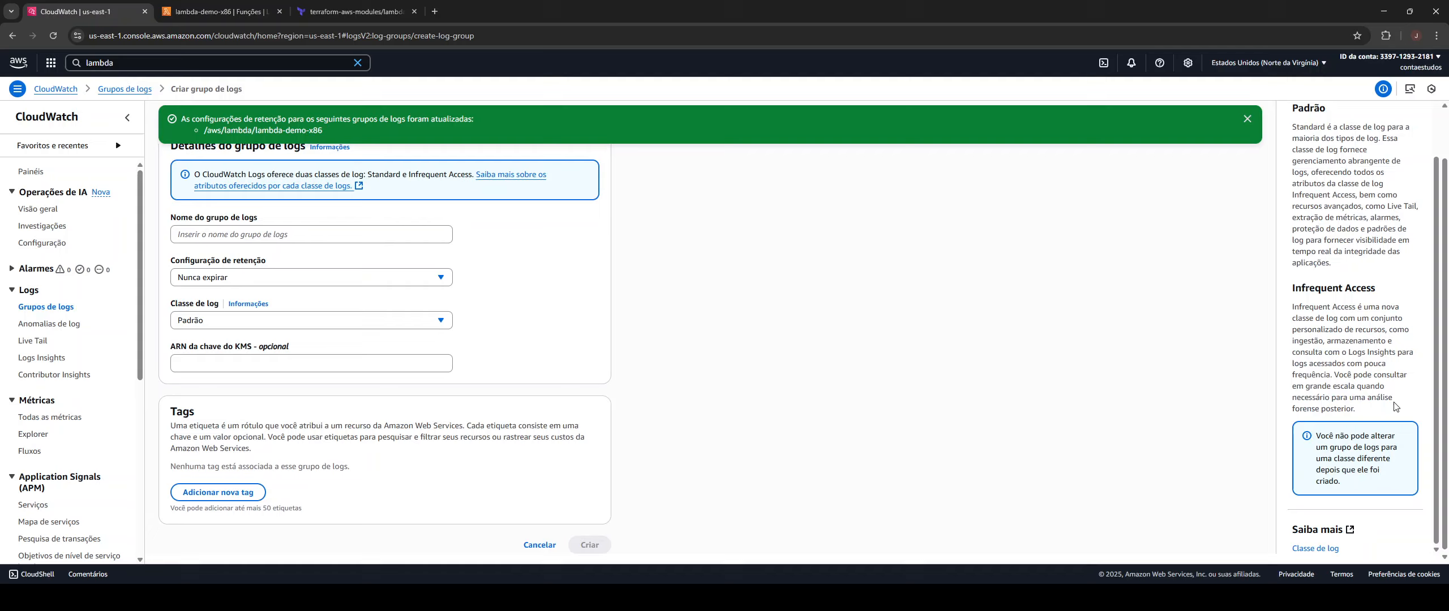
scroll(1384, 394, "up", 1)
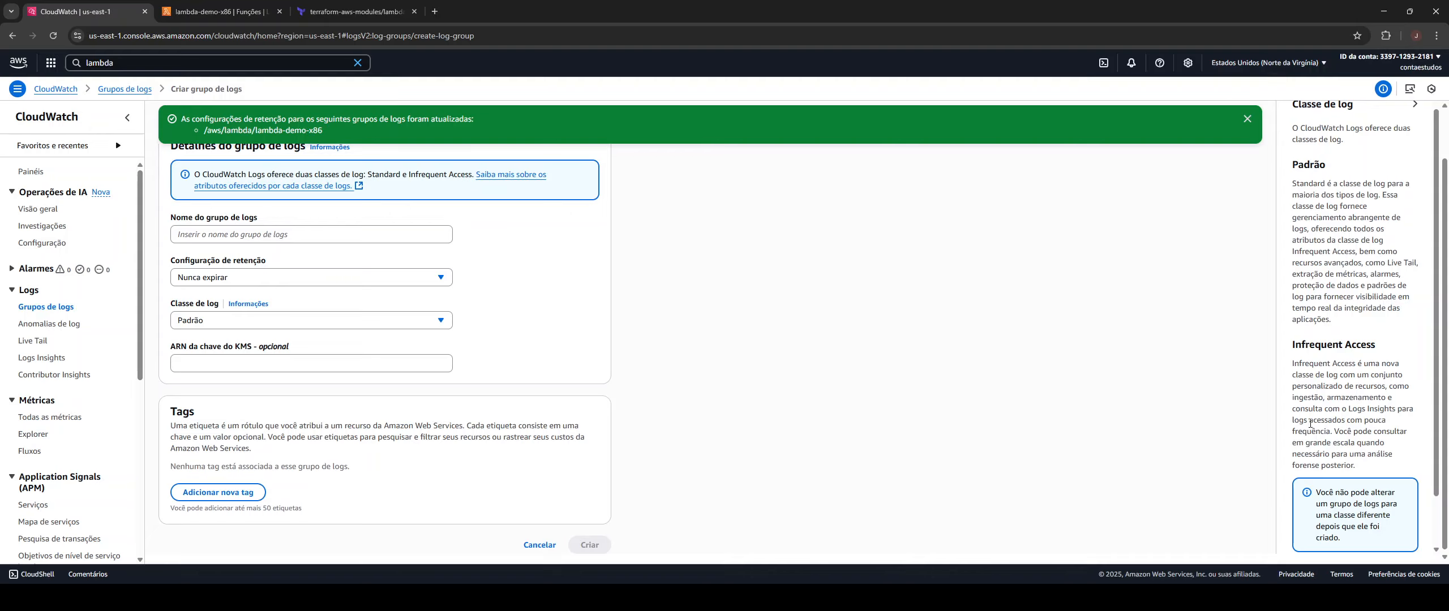
scroll(446, 381, "up", 1)
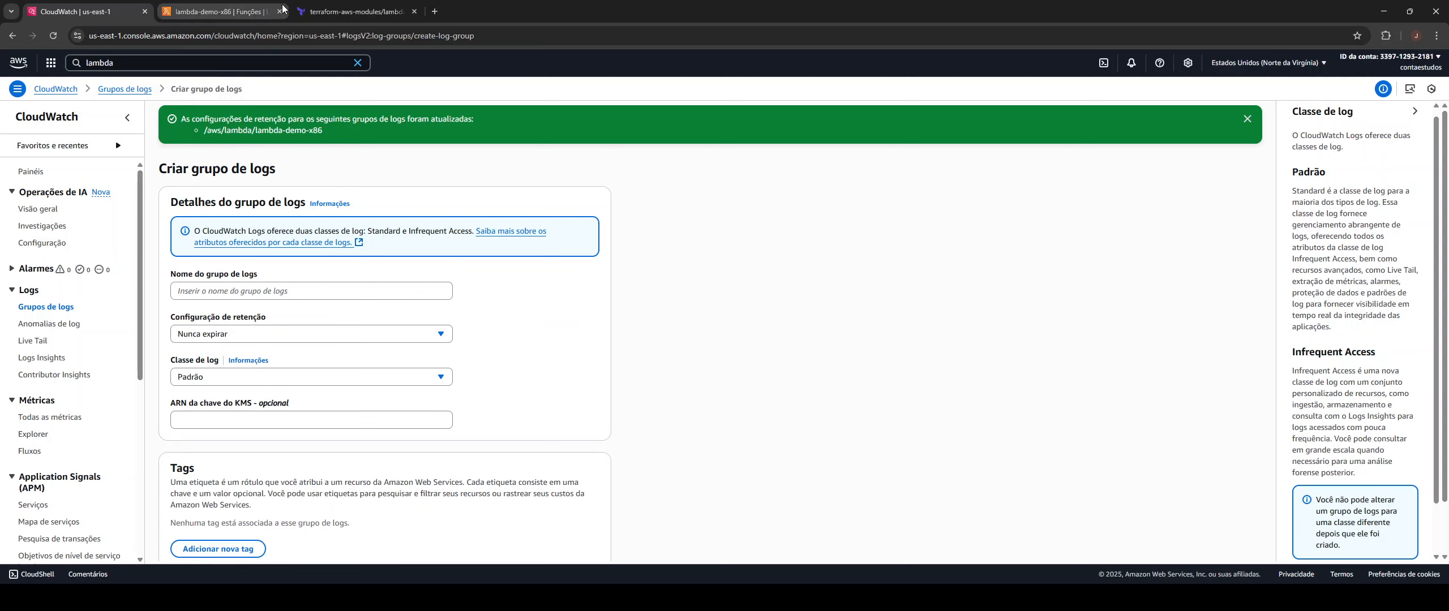
- Open the lambda-demo-x86 logging configuration for editing, try the ERROR application log level, and set it back to INFO
left_click(222, 10)
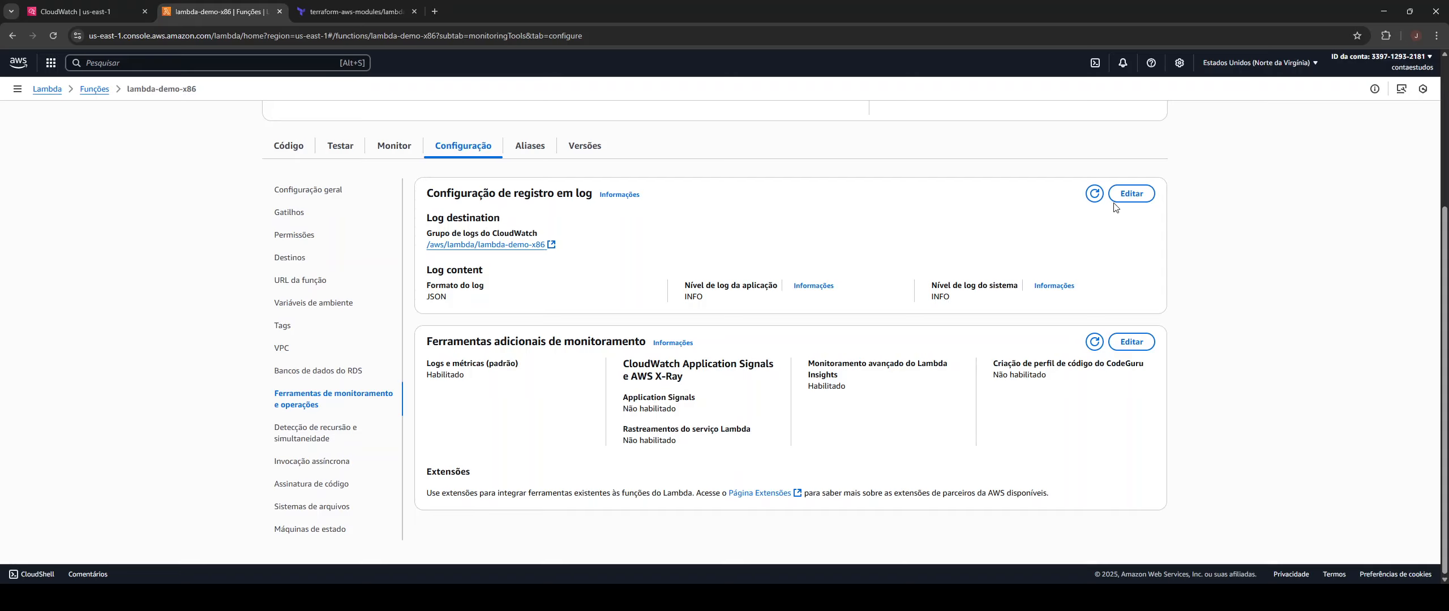
left_click(1134, 198)
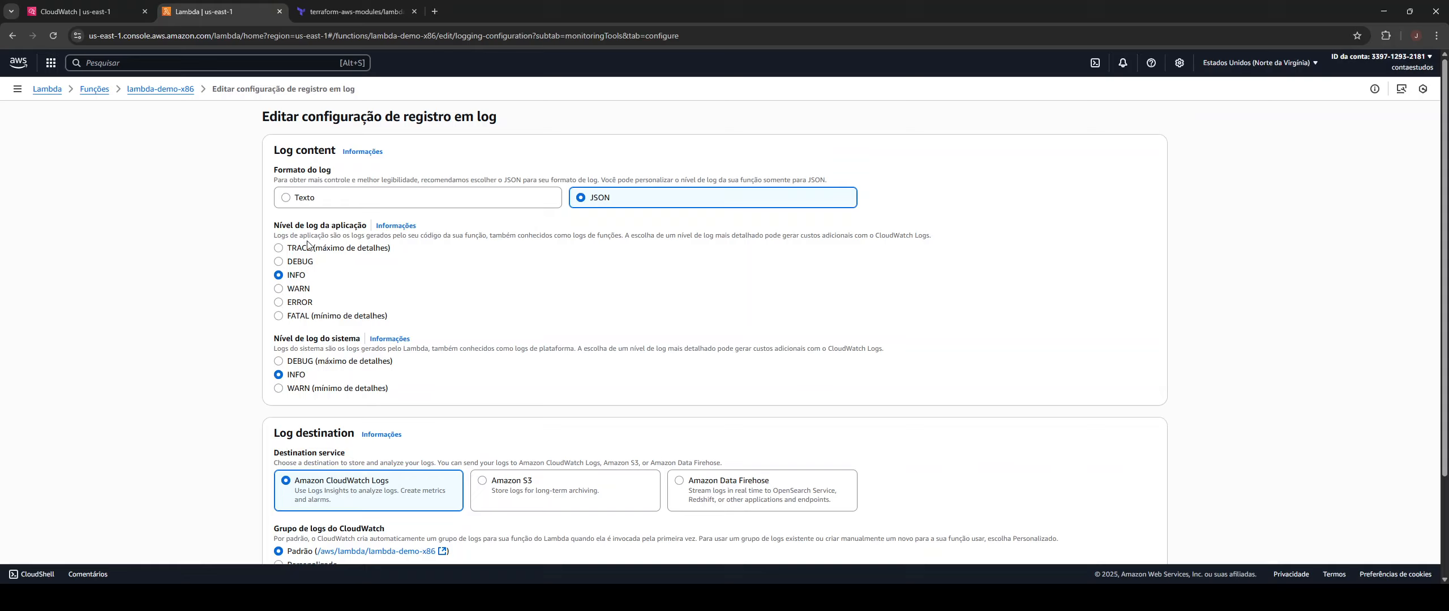
left_click(278, 303)
left_click(280, 276)
scroll(710, 316, "down", 2)
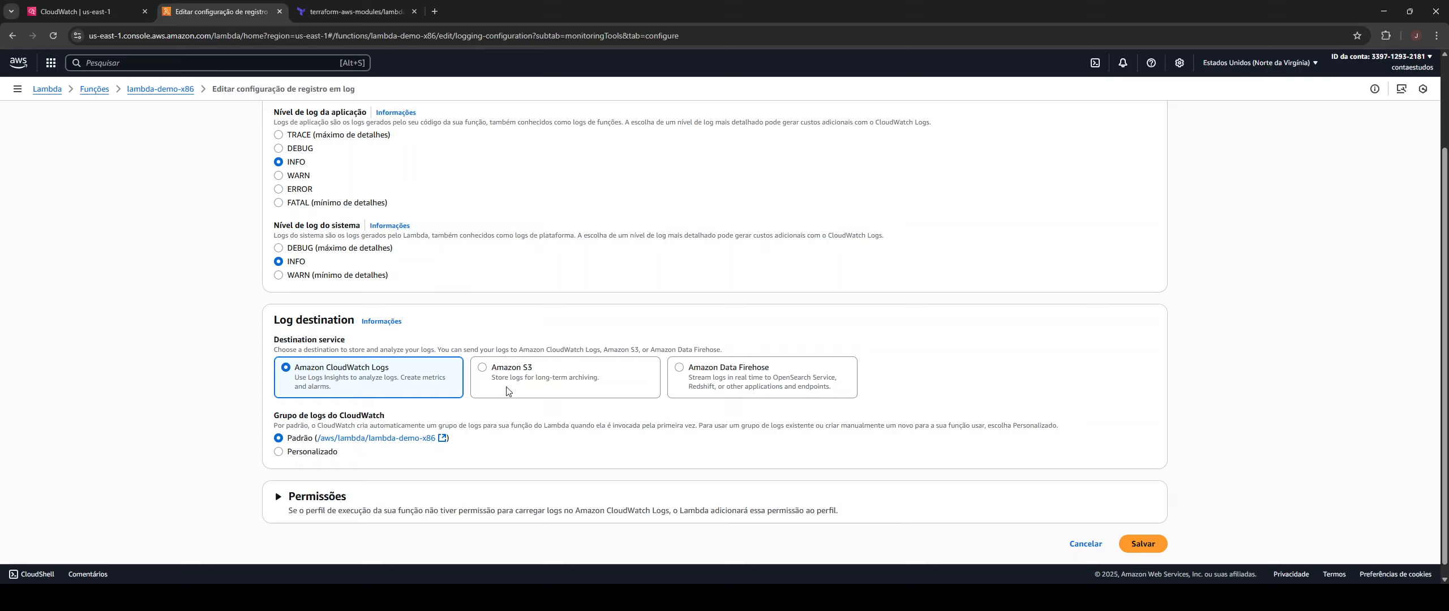
- Compare the options for the Amazon S3 and Amazon Data Firehose log destinations, and reselect Amazon CloudWatch Logs
left_click(519, 376)
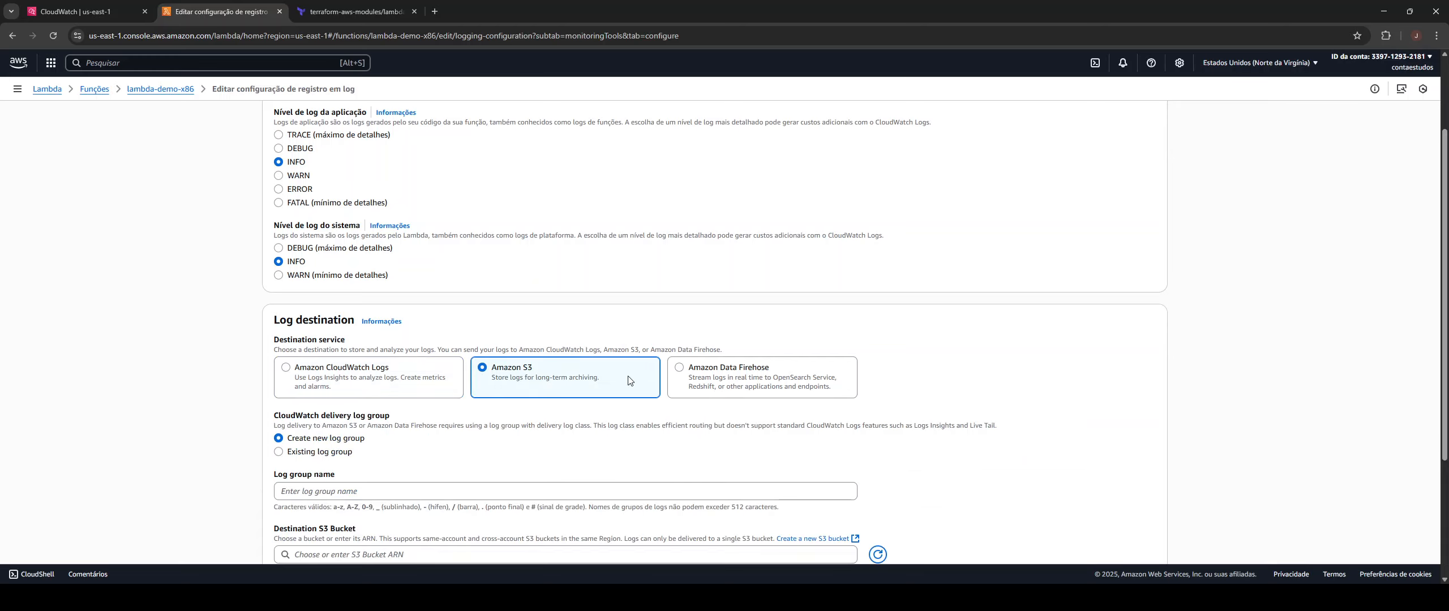
scroll(402, 324, "down", 3)
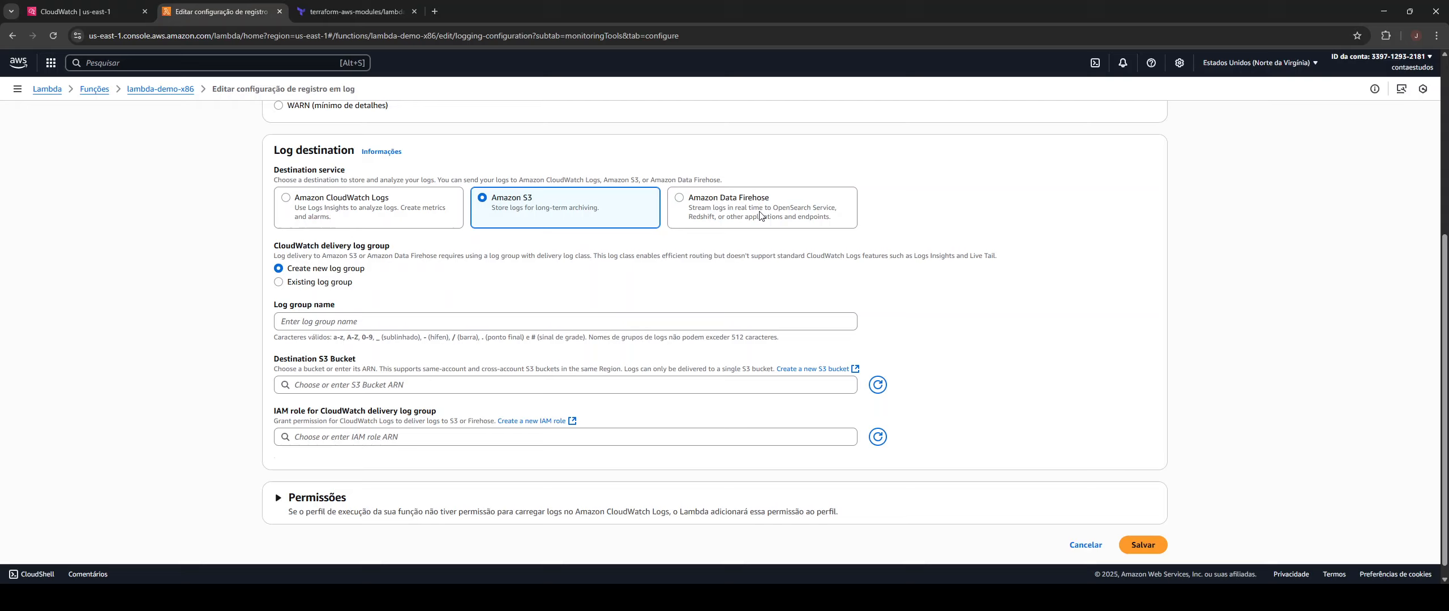
left_click_drag(761, 198, 765, 197)
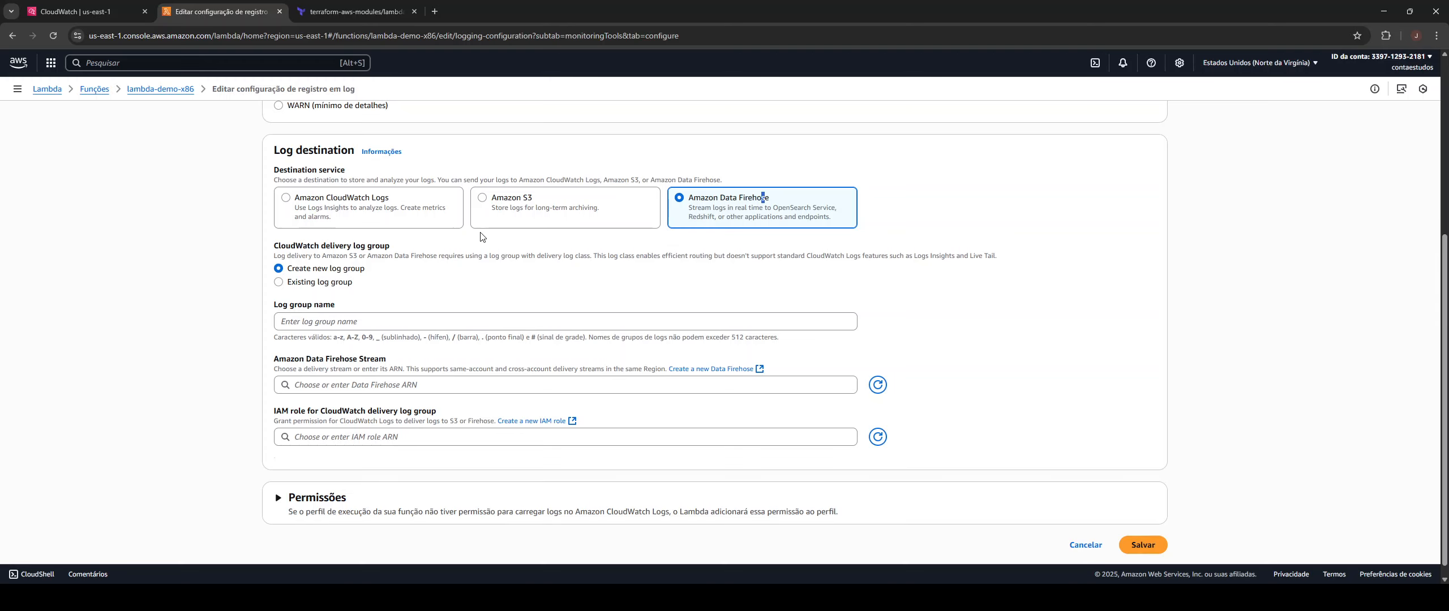
left_click(363, 214)
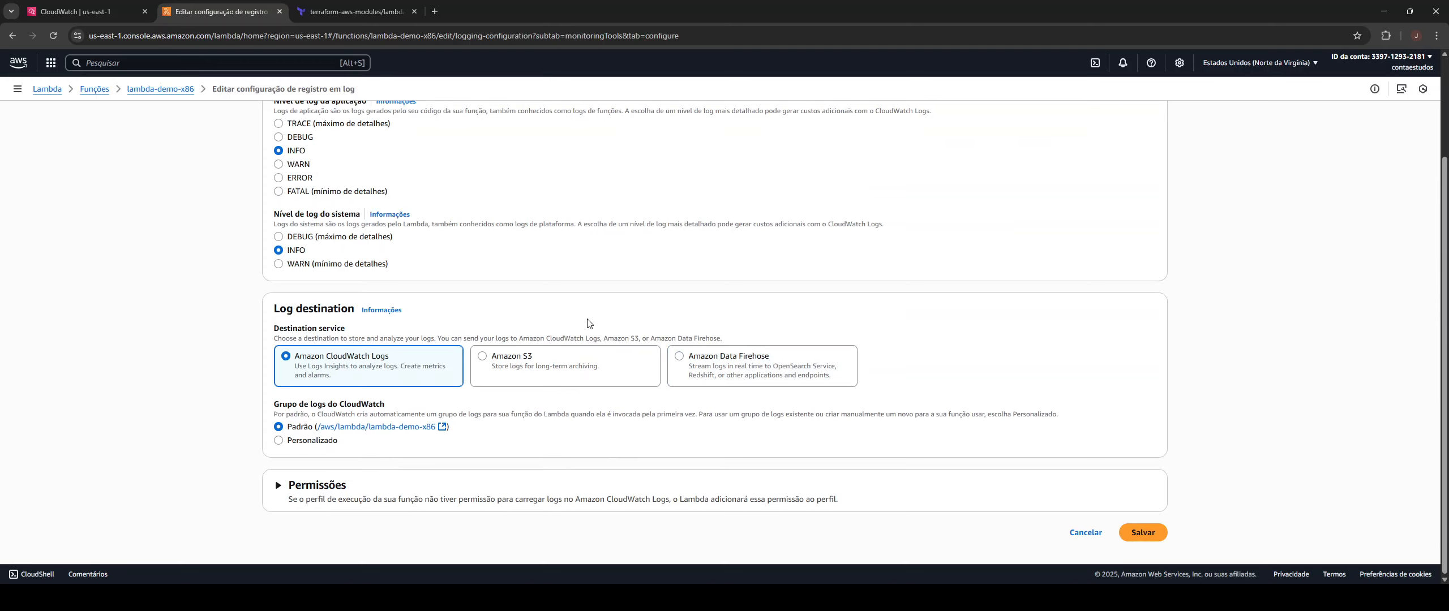
- Choose a custom (Personalizado) CloudWatch log group for the function and check the log group creation form in CloudWatch
left_click(312, 444)
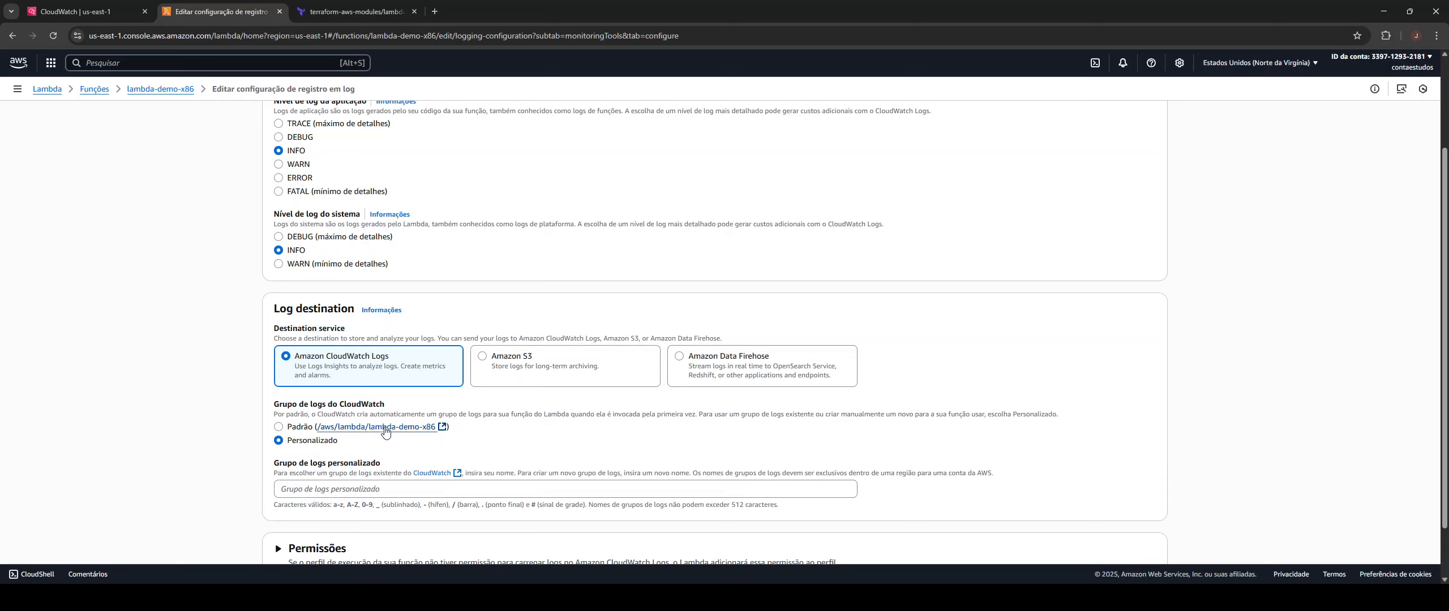
left_click(467, 491)
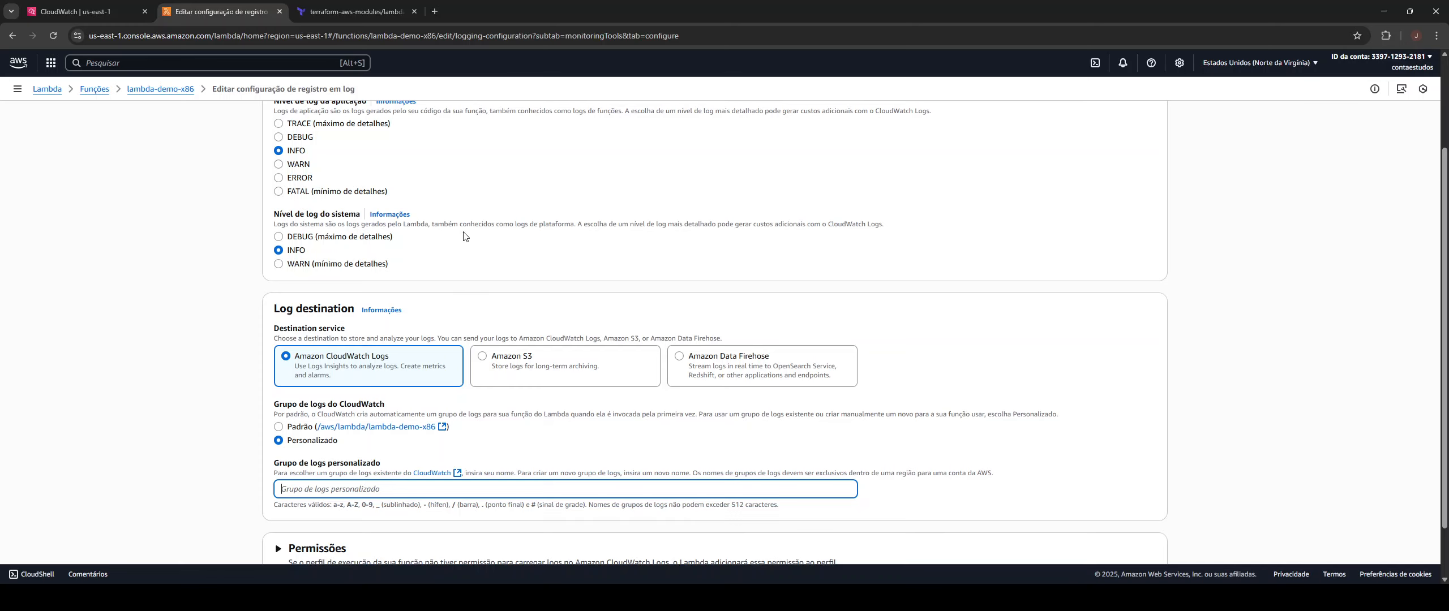
left_click(84, 12)
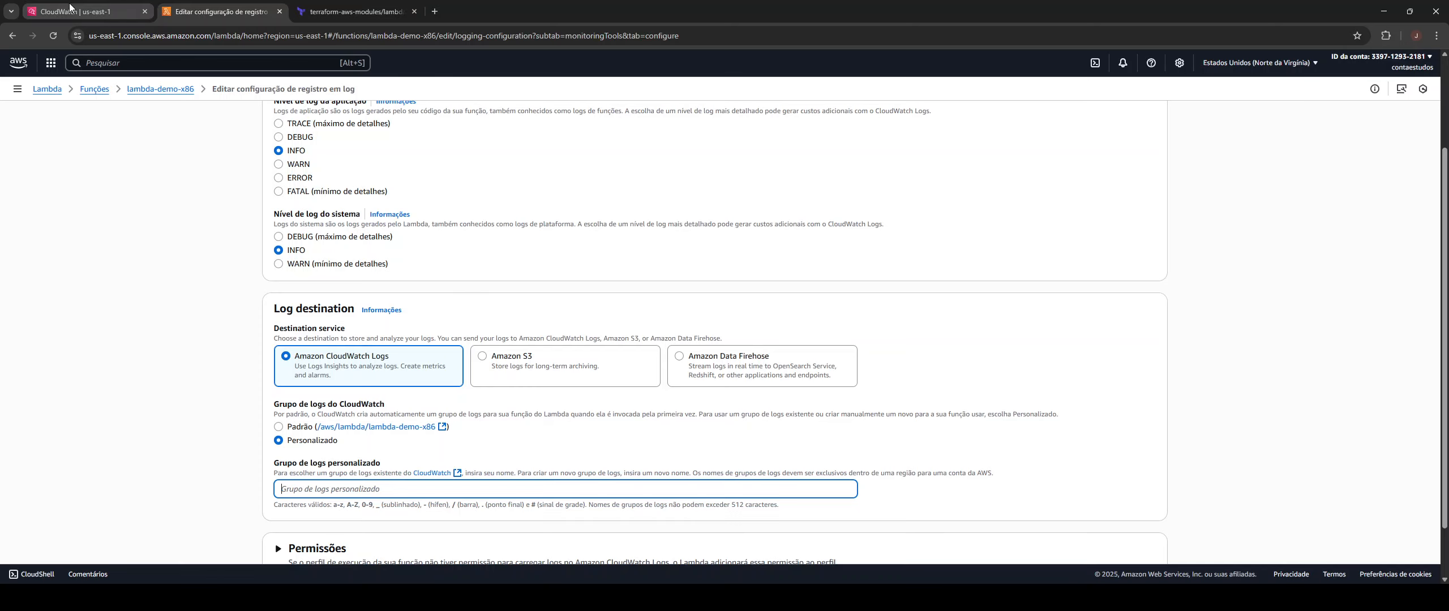
left_click(302, 293)
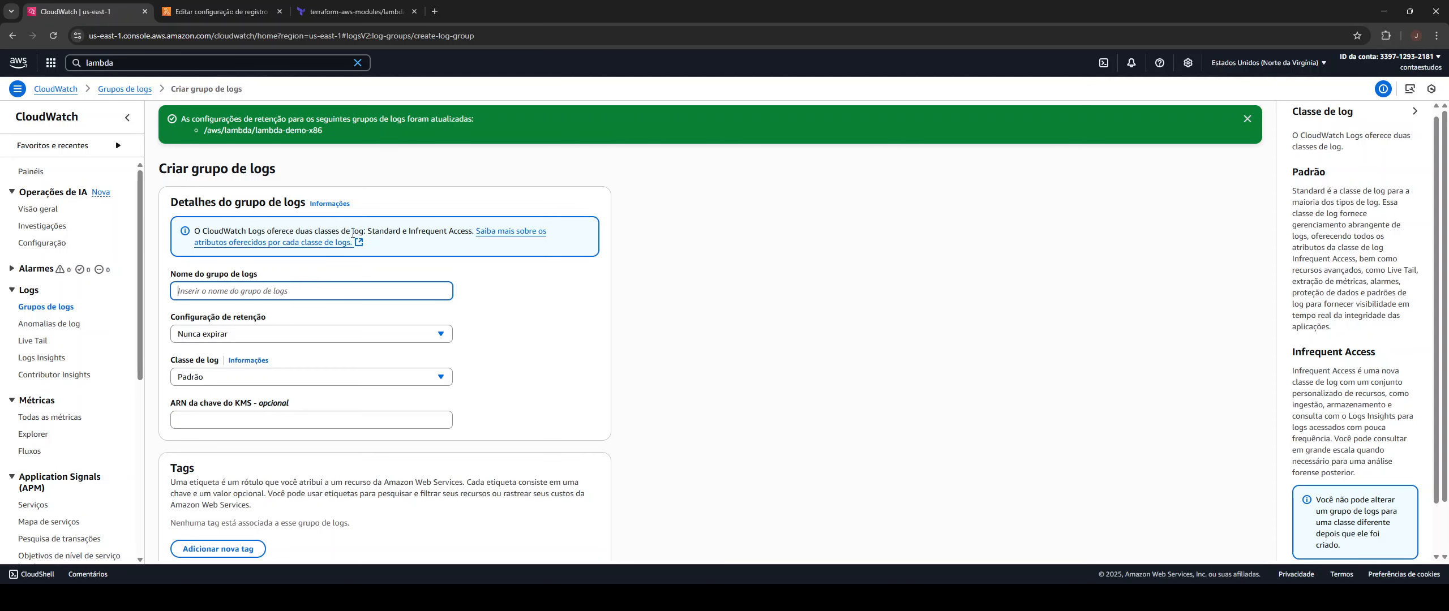
left_click(221, 11)
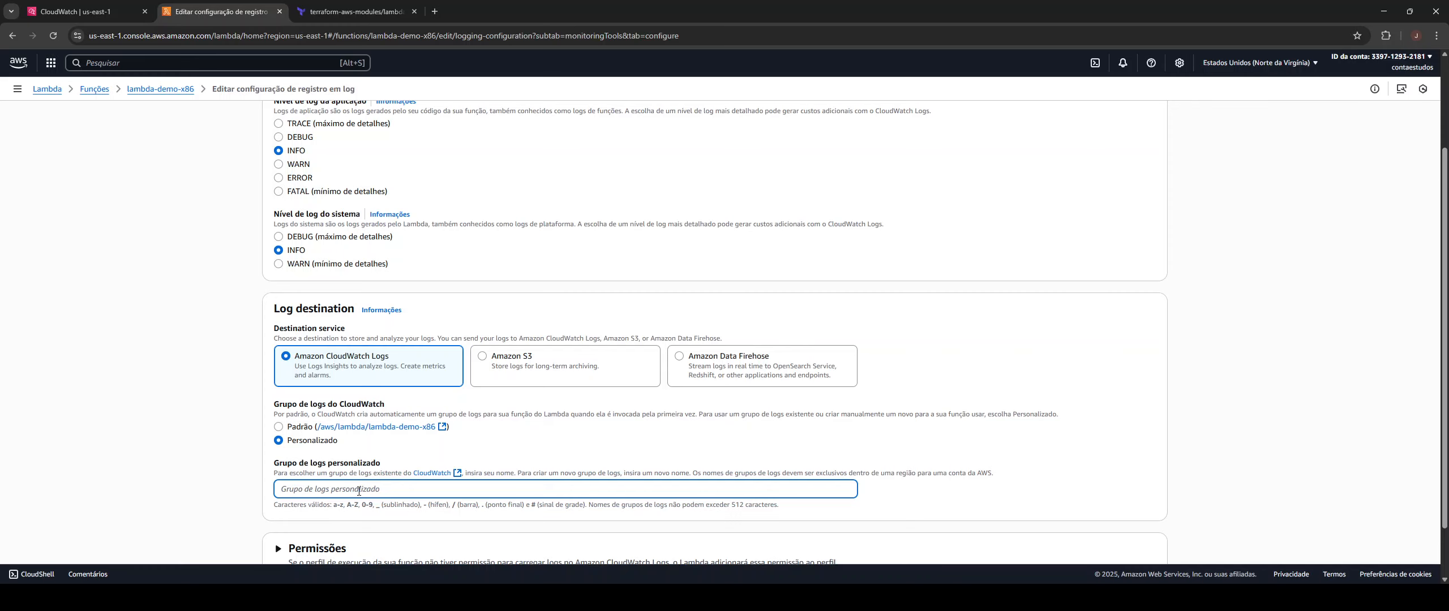
- In the CloudWatch creation form, name the log group grupo-demo-infrequent-access and set its retention to 3 dias
left_click(80, 11)
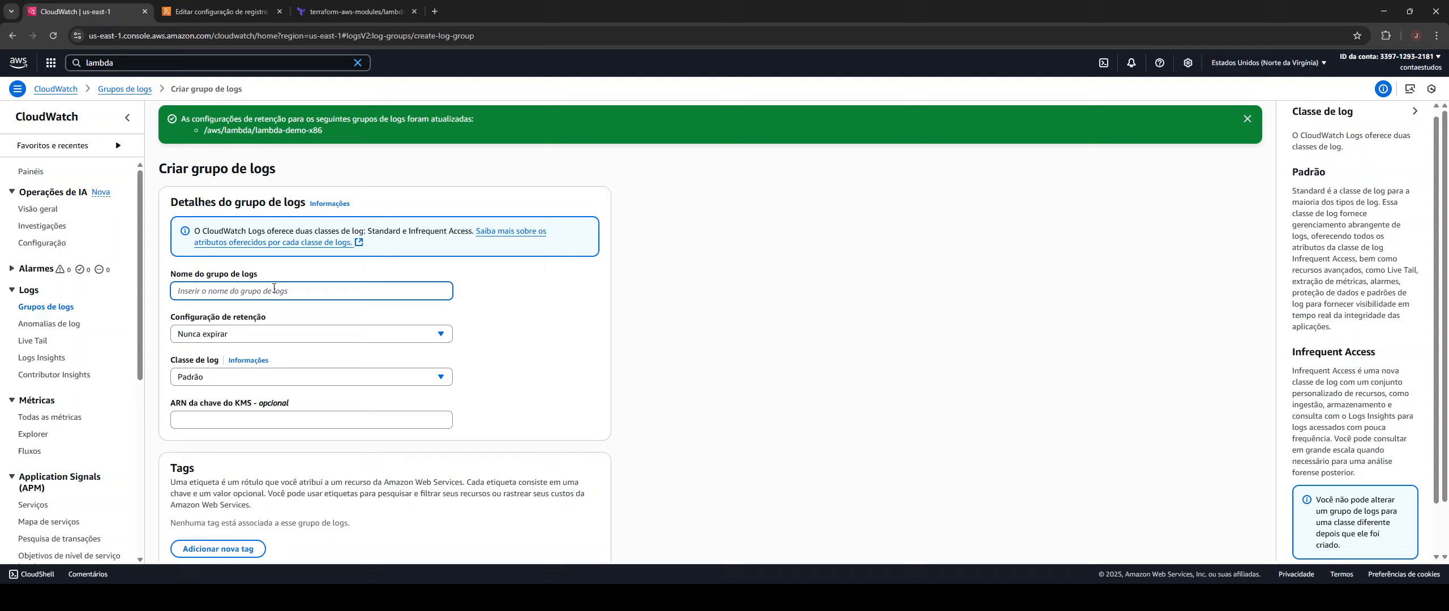
type("gt")
key("BackSpace")
type("guupo-dfem")
type("infrequent-access")
left_click(329, 335)
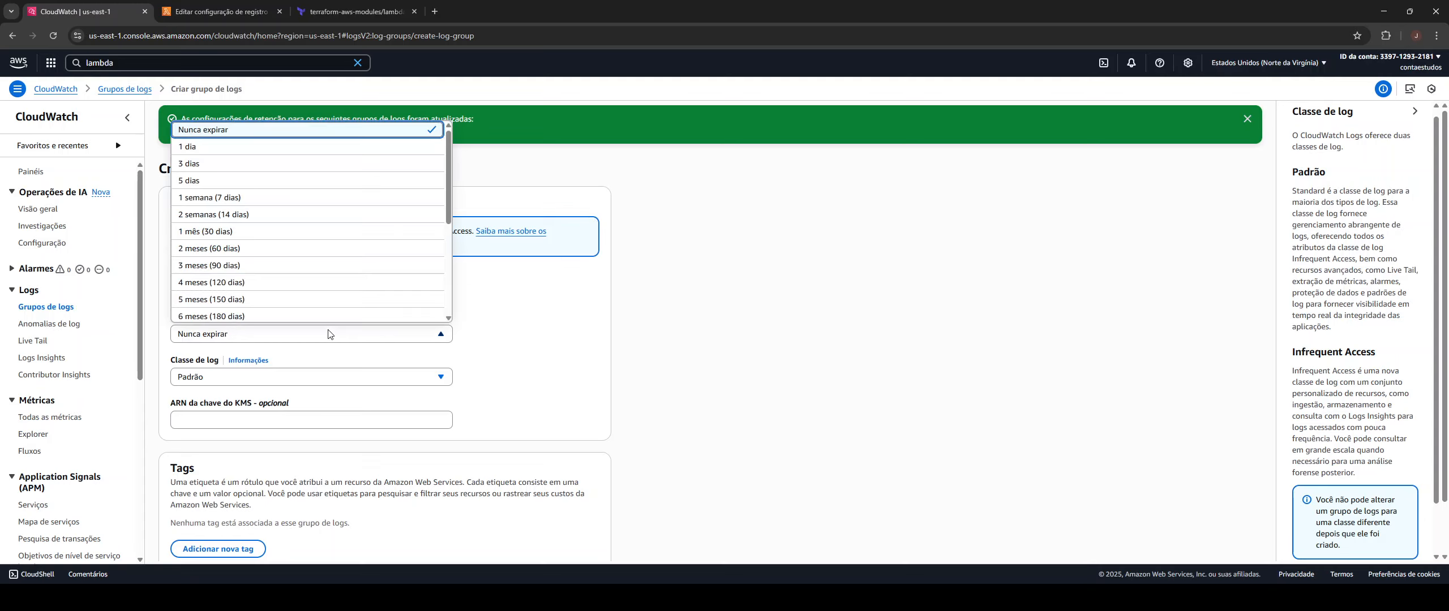
left_click(226, 162)
- Set the log class to Infrequent Access and create the log group, with its name copied and the class column widened
left_click(235, 378)
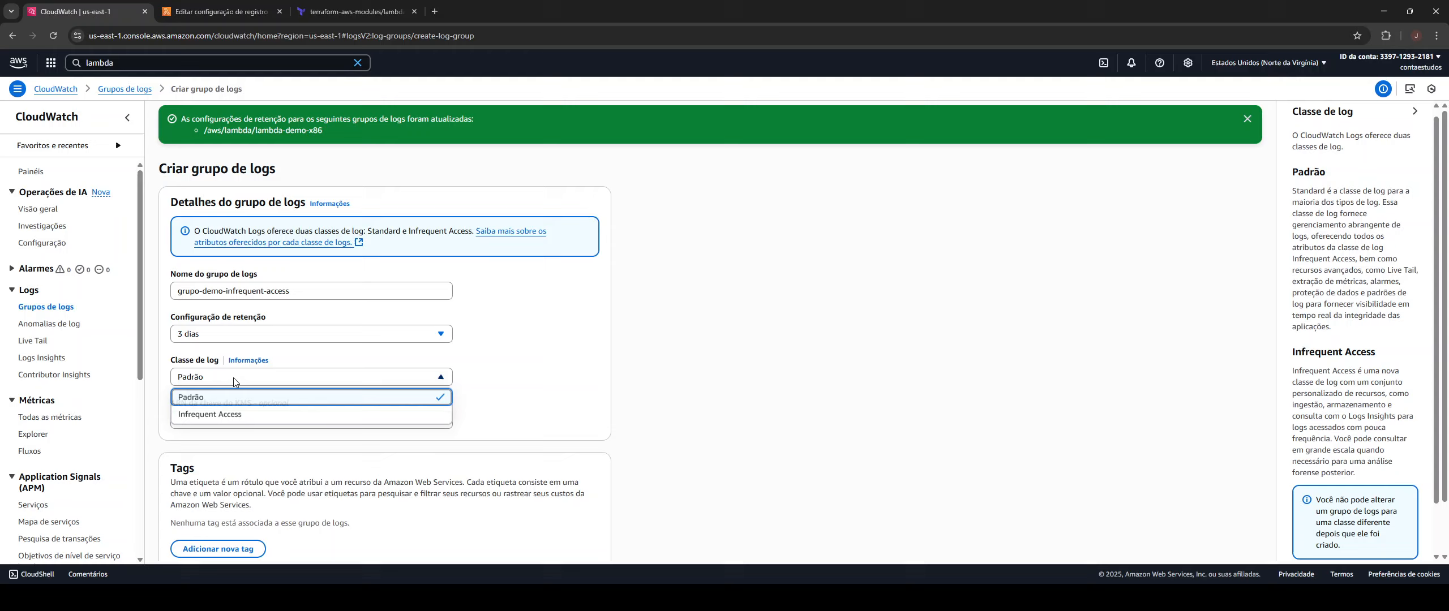
left_click(213, 419)
scroll(499, 419, "down", 1)
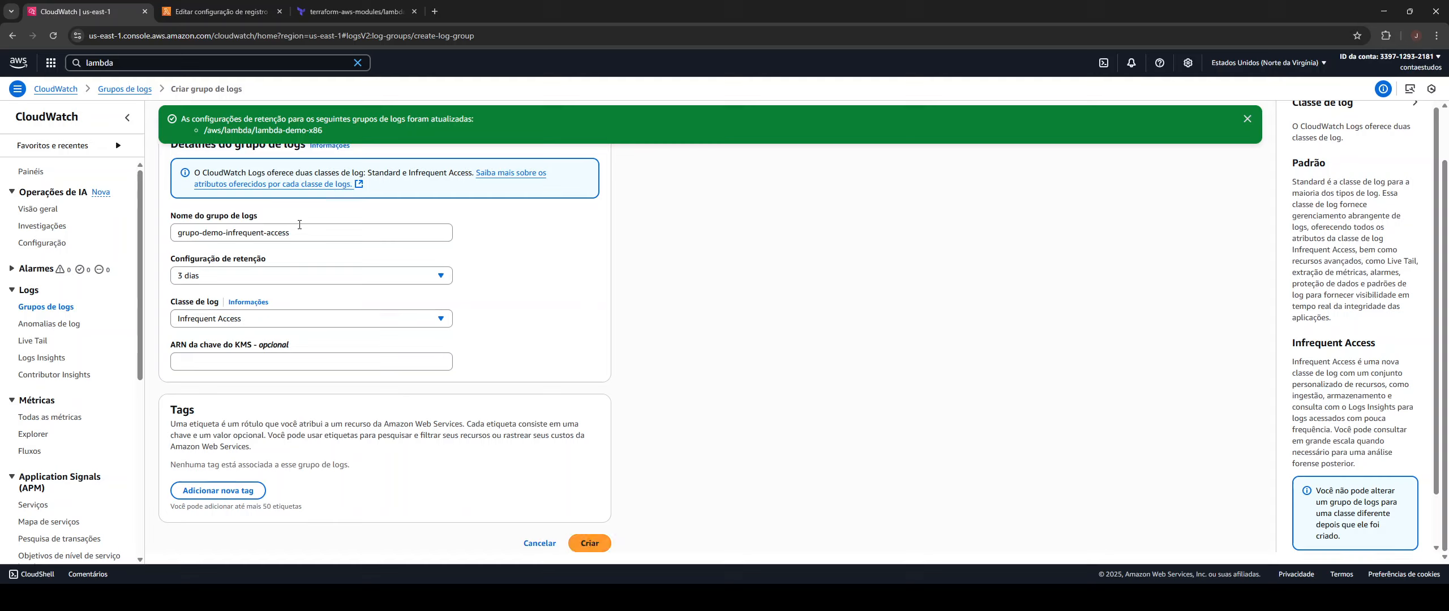
left_click_drag(291, 232, 185, 233)
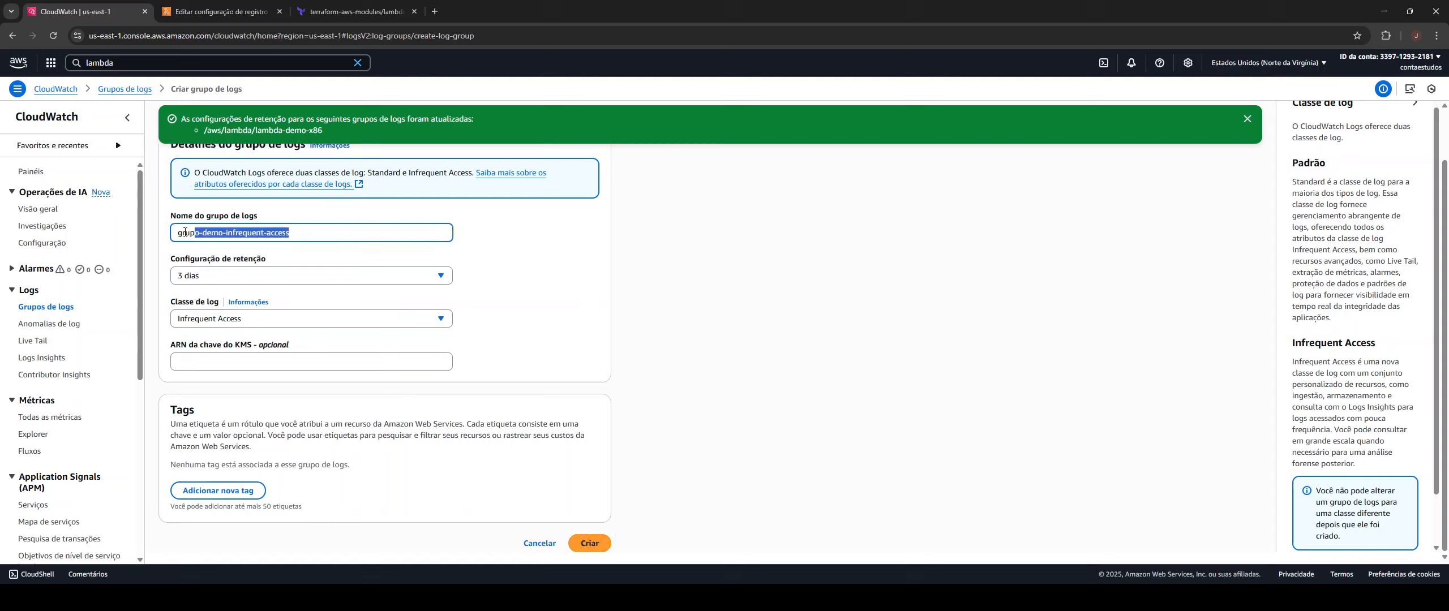
left_click(594, 544)
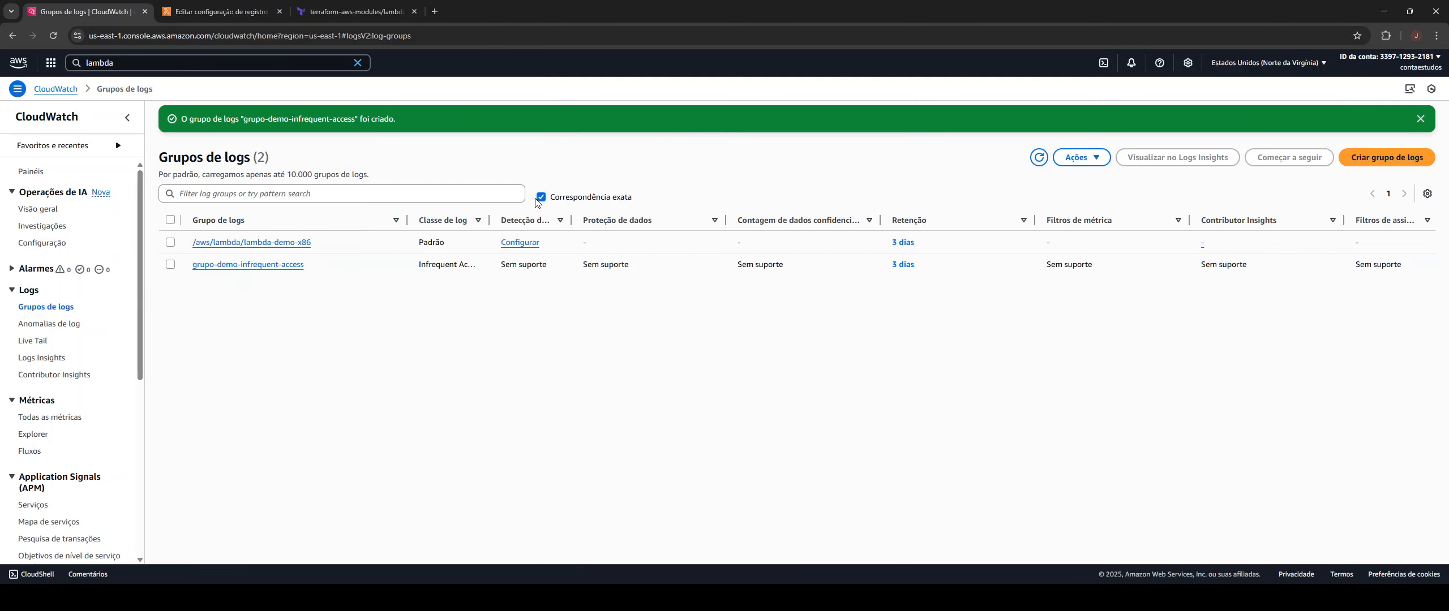
left_click_drag(494, 221, 569, 221)
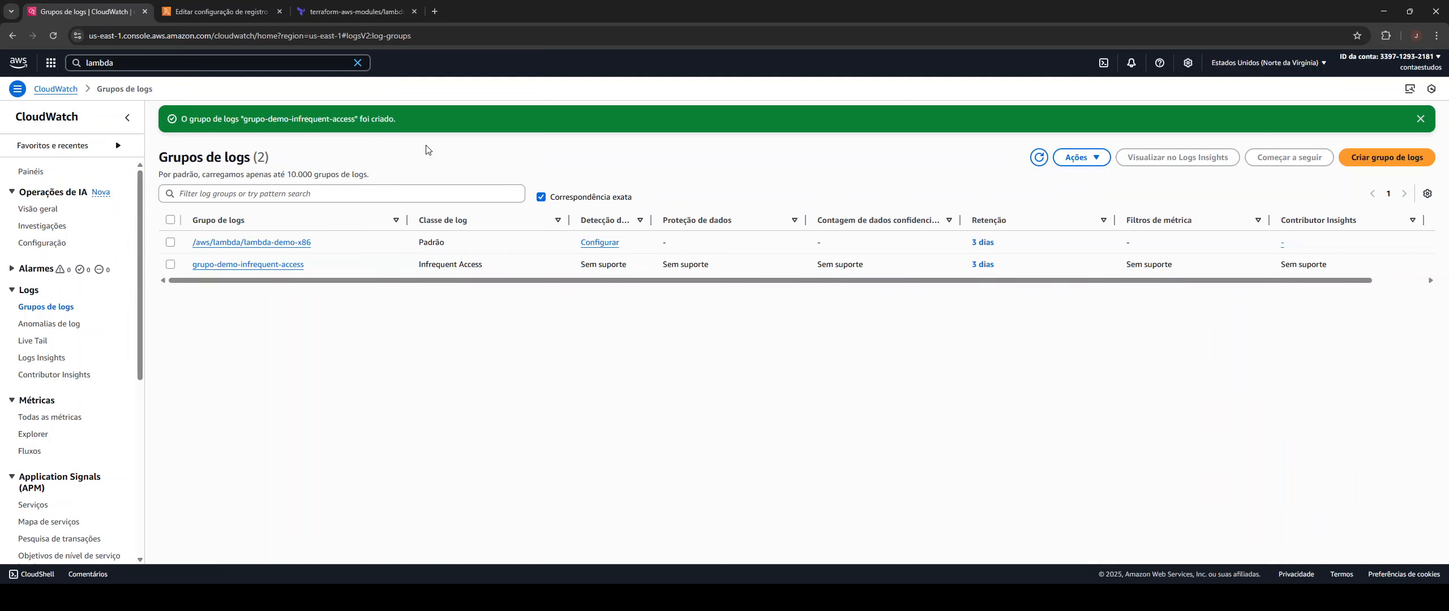
- Enter grupo-demo-infrequent-access as the Lambda function's custom log group, save the logging configuration, and check the log destination
left_click(185, 6)
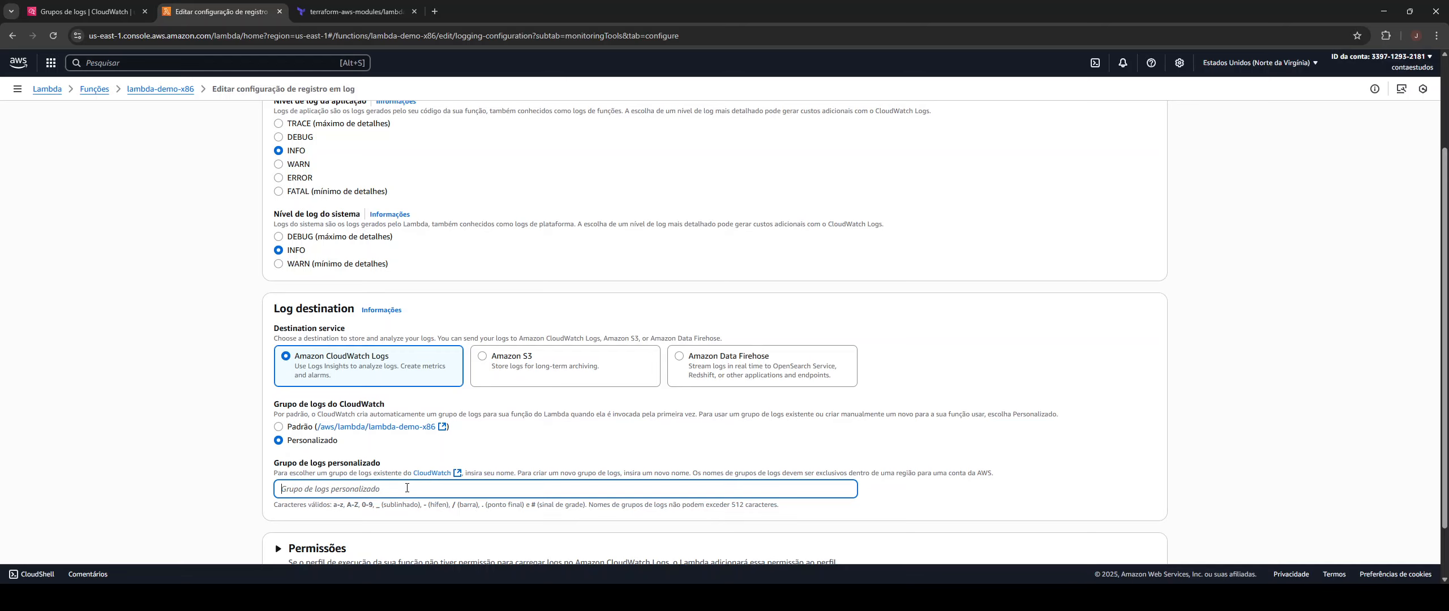
type("grupo-demo-infrequent-access")
scroll(690, 435, "down", 3)
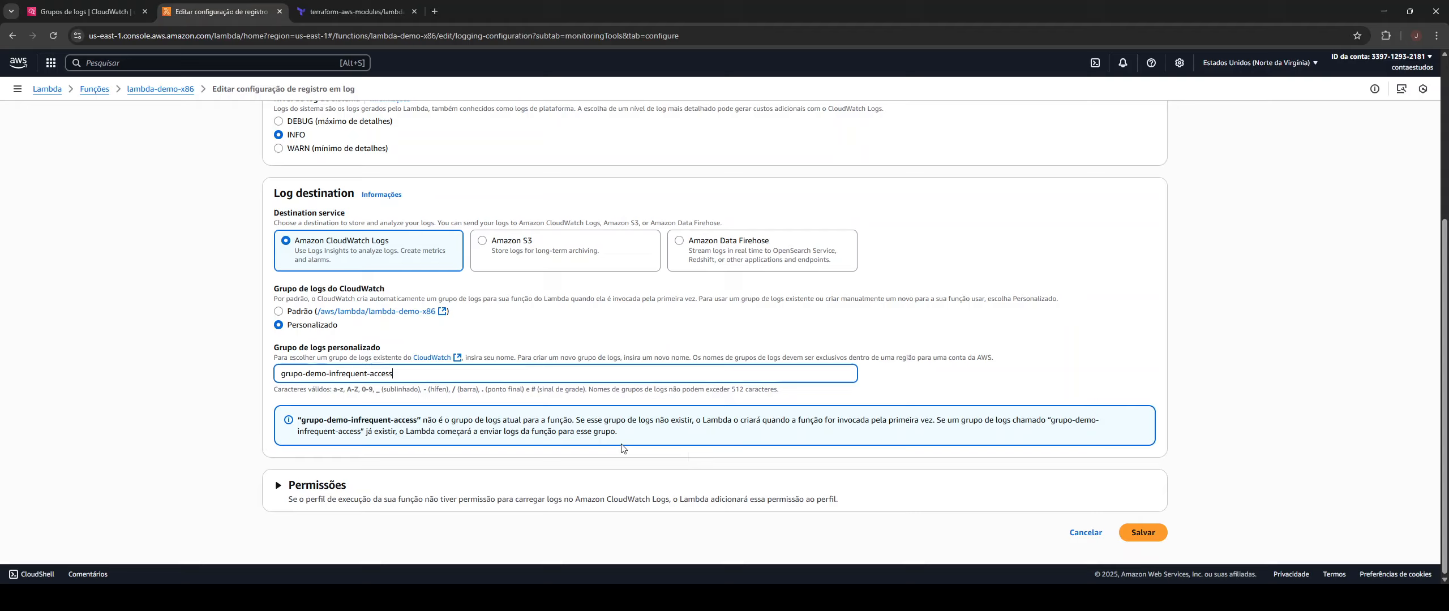
left_click(1143, 535)
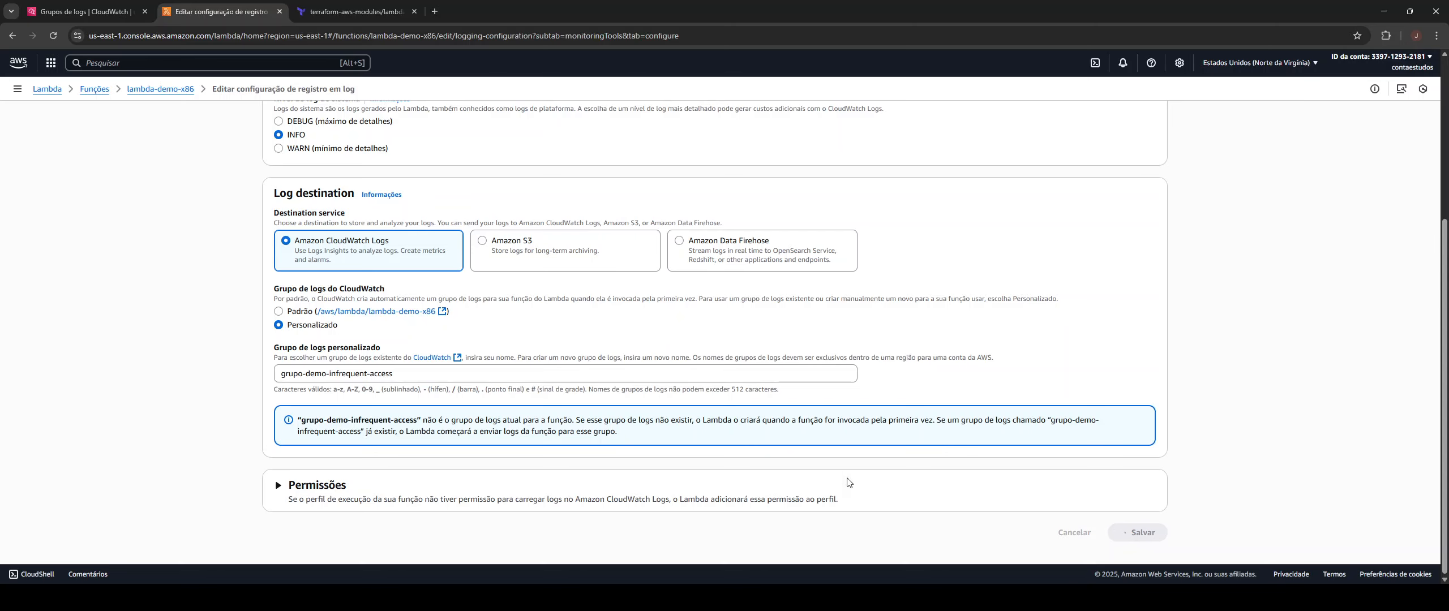
scroll(767, 410, "down", 3)
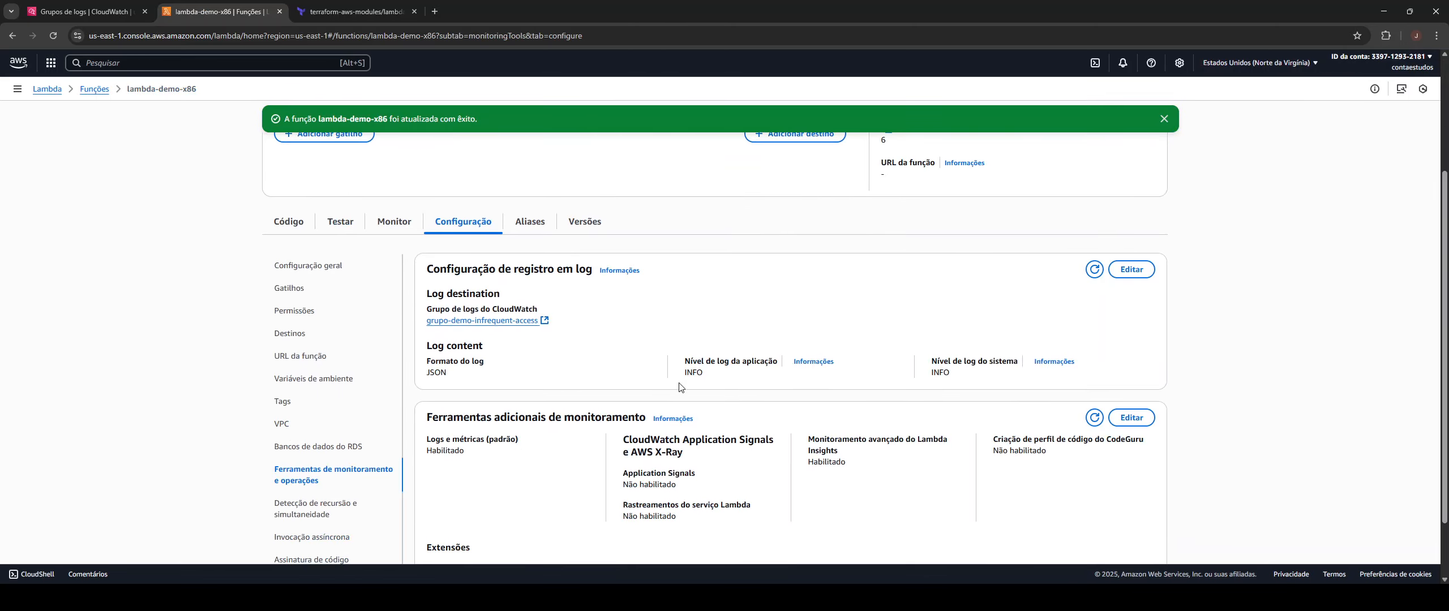
scroll(695, 368, "down", 1)
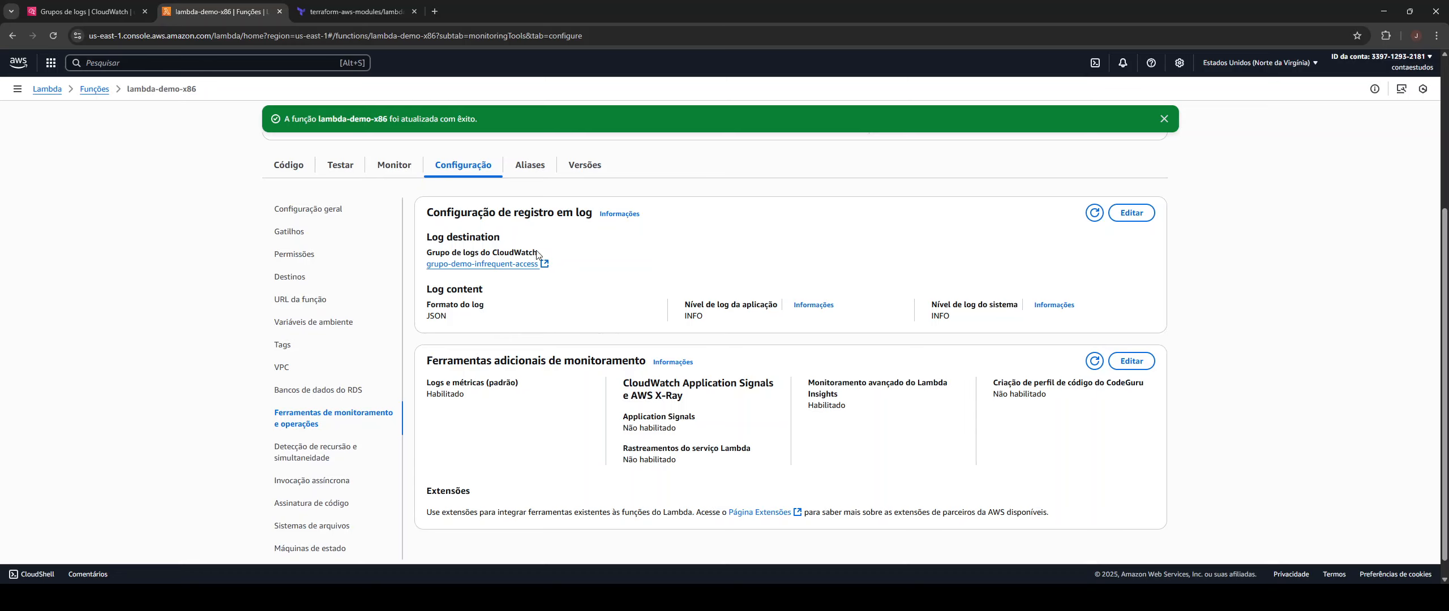
- Run a test invocation of the lambda-demo-x86 function with the default Hello World event
scroll(1030, 374, "up", 4)
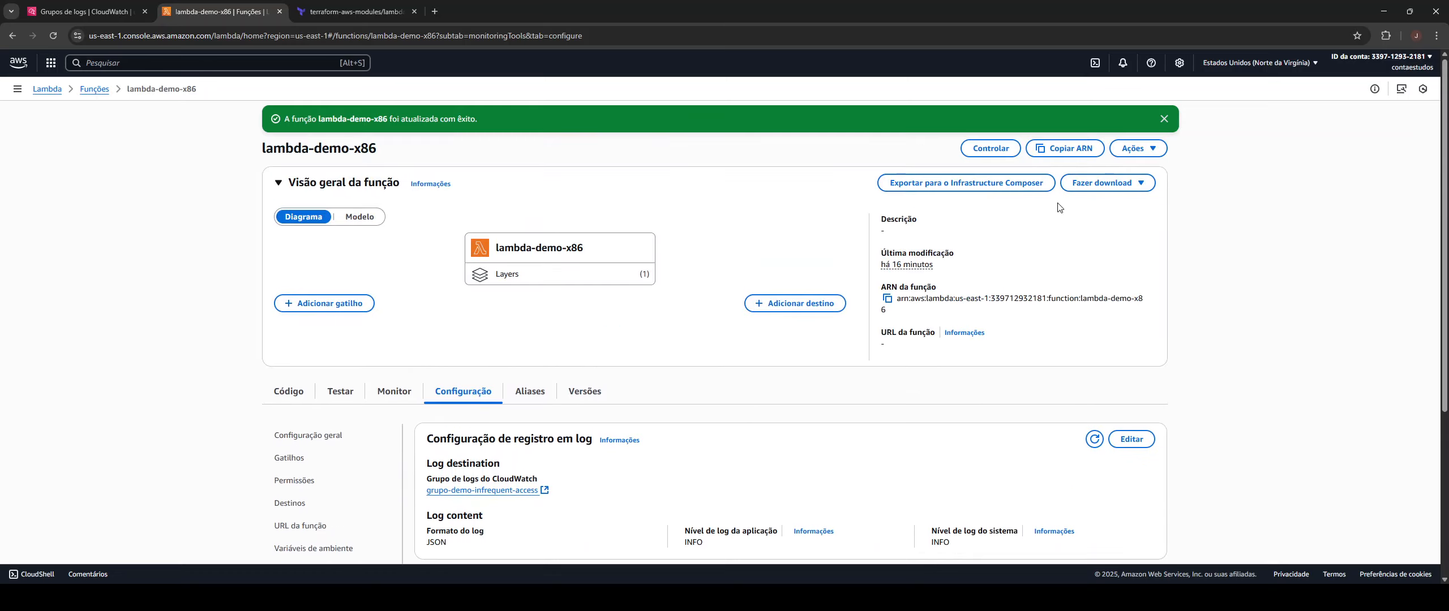
left_click(340, 391)
scroll(1139, 296, "down", 3)
left_click(1139, 268)
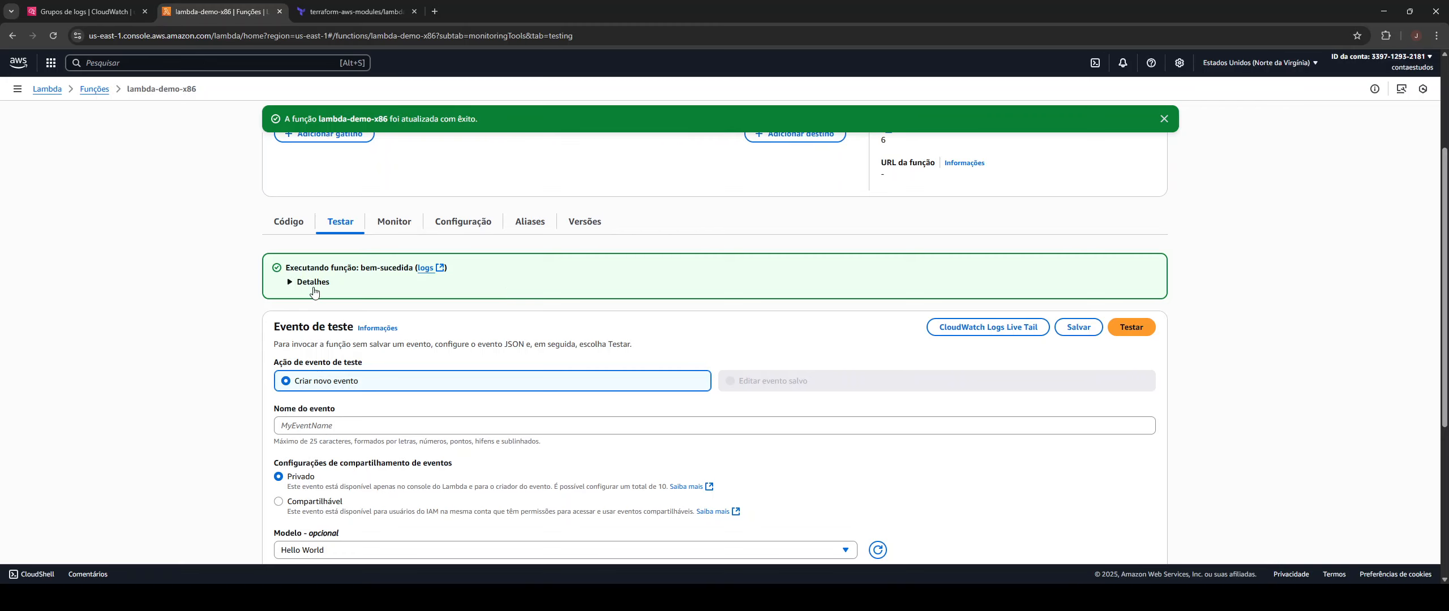
- Refresh the CloudWatch log groups and open the lambda-demo-x86 log stream of grupo-demo-infrequent-access in Logs Insights
left_click(85, 11)
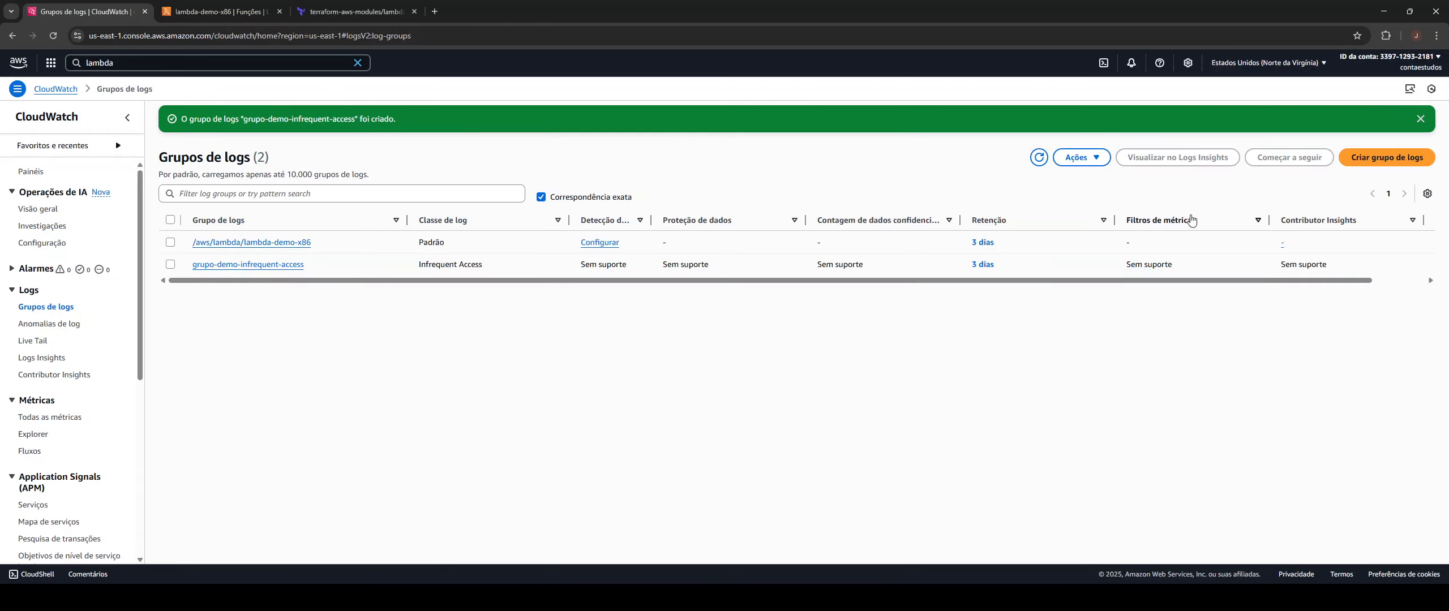
left_click(1038, 158)
left_click(248, 265)
scroll(557, 379, "down", 1)
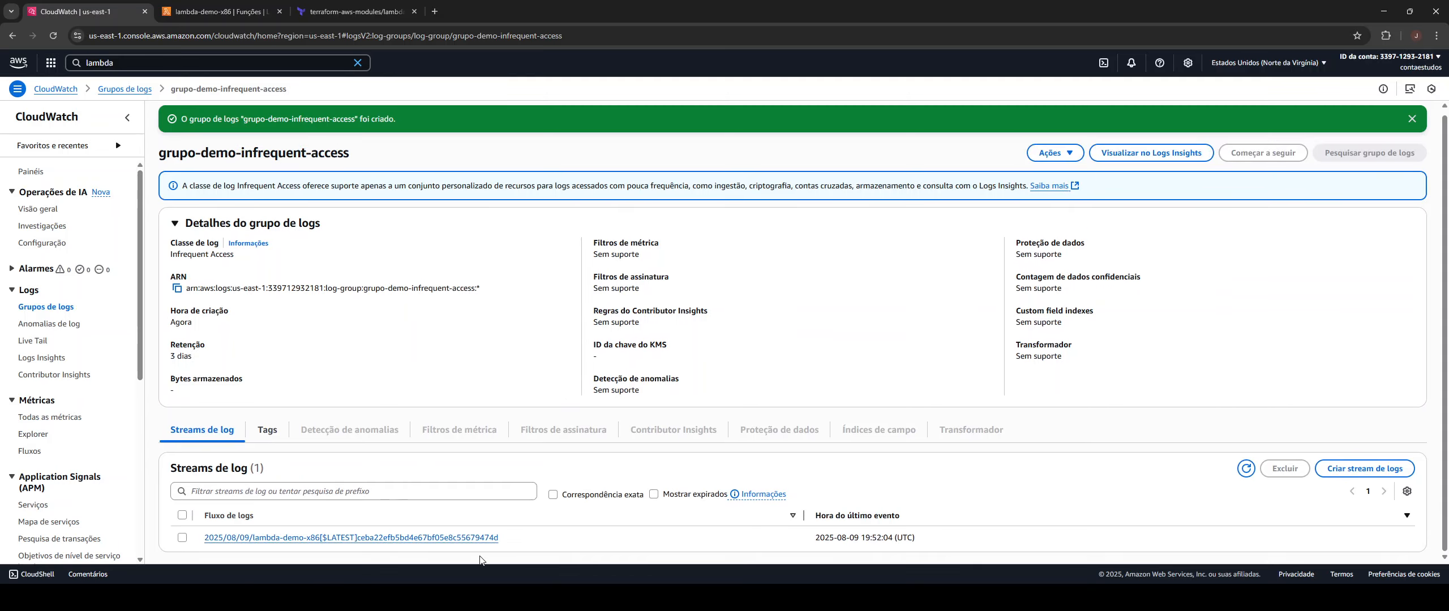
left_click(325, 538)
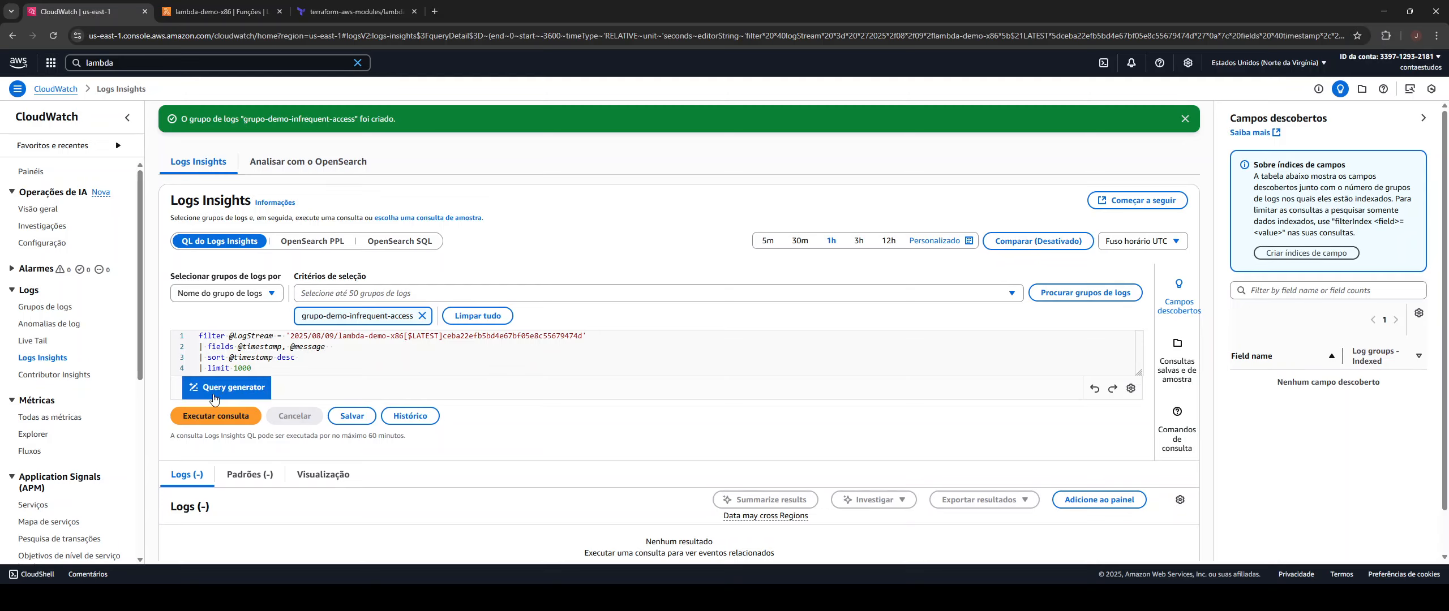
- Run the prefilled Logs Insights query and examine its visualization, patterns (Padrões), and logs results
left_click(216, 416)
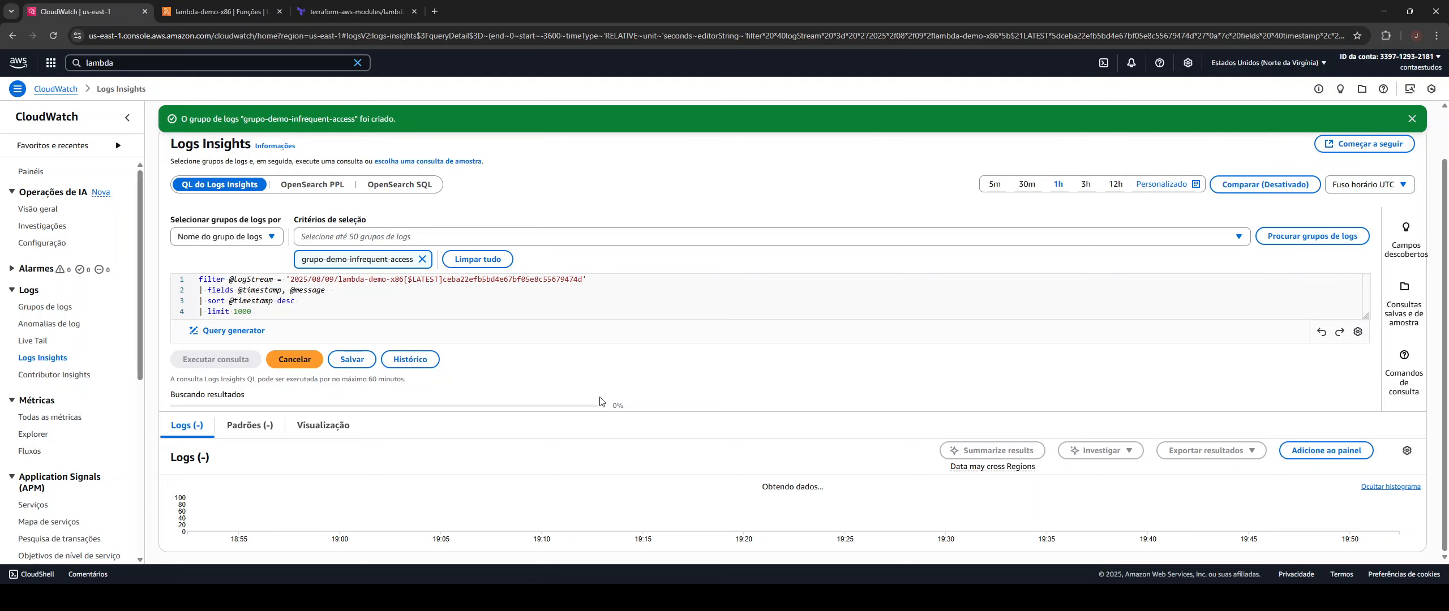
left_click(318, 422)
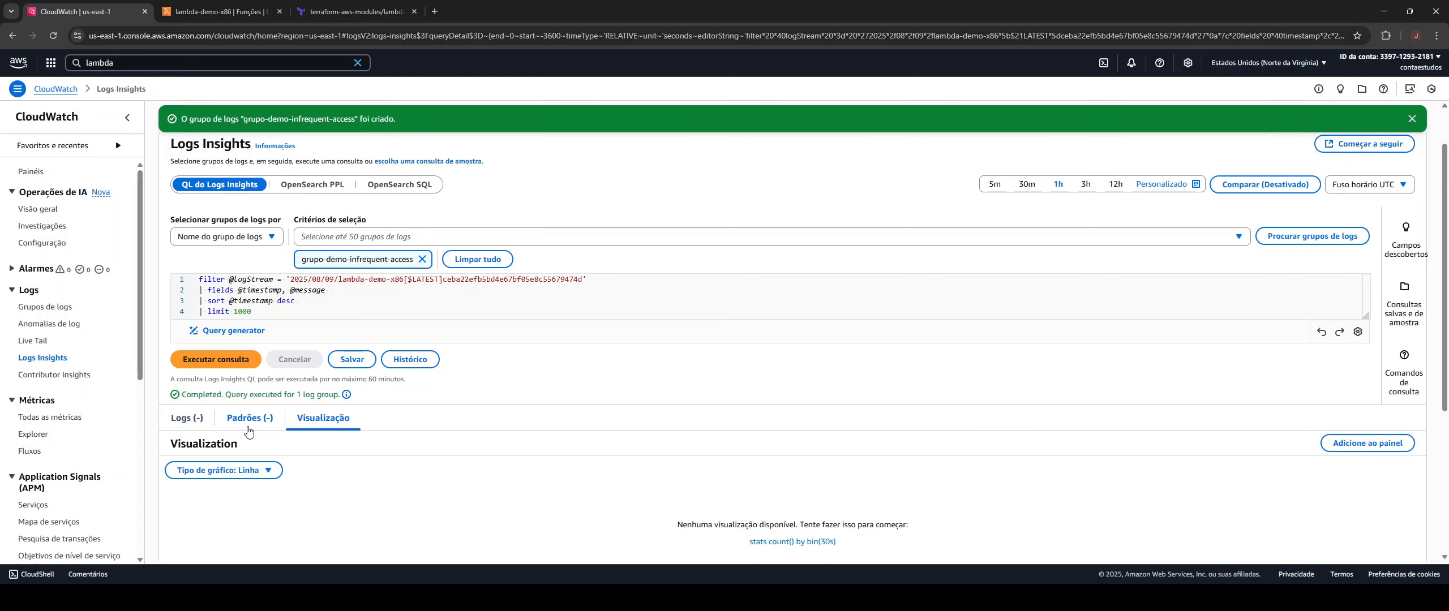
left_click(249, 425)
scroll(221, 435, "down", 1)
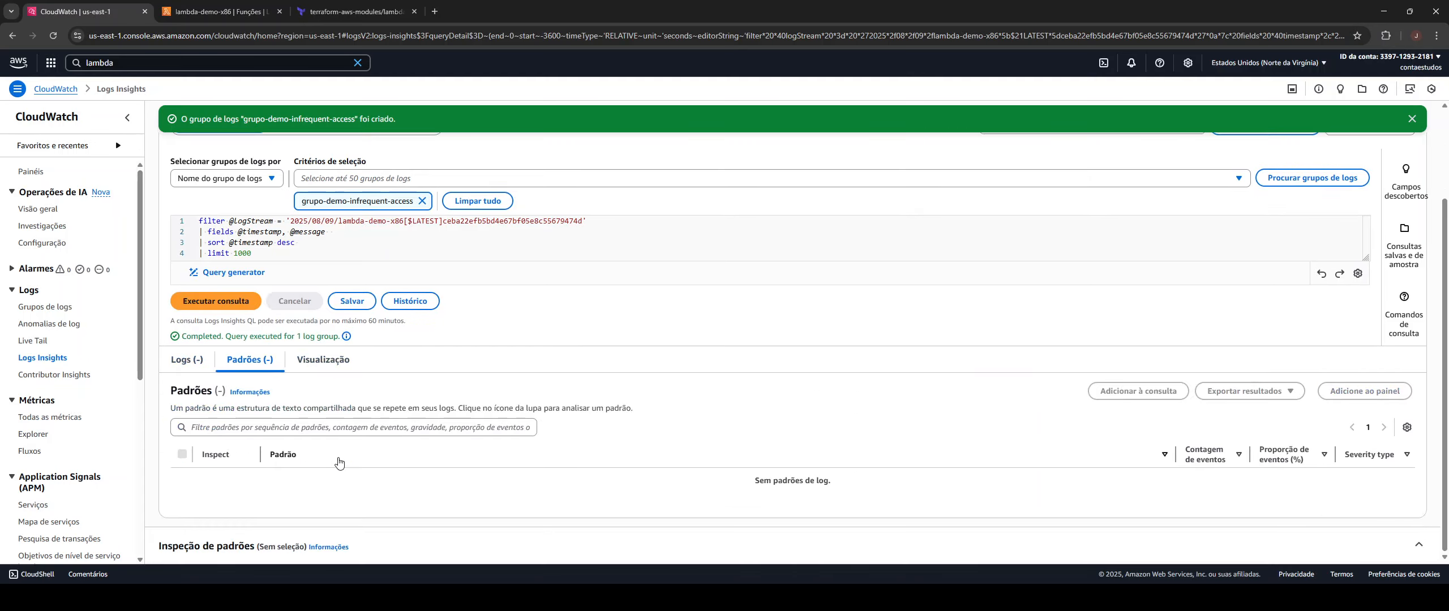
left_click(190, 362)
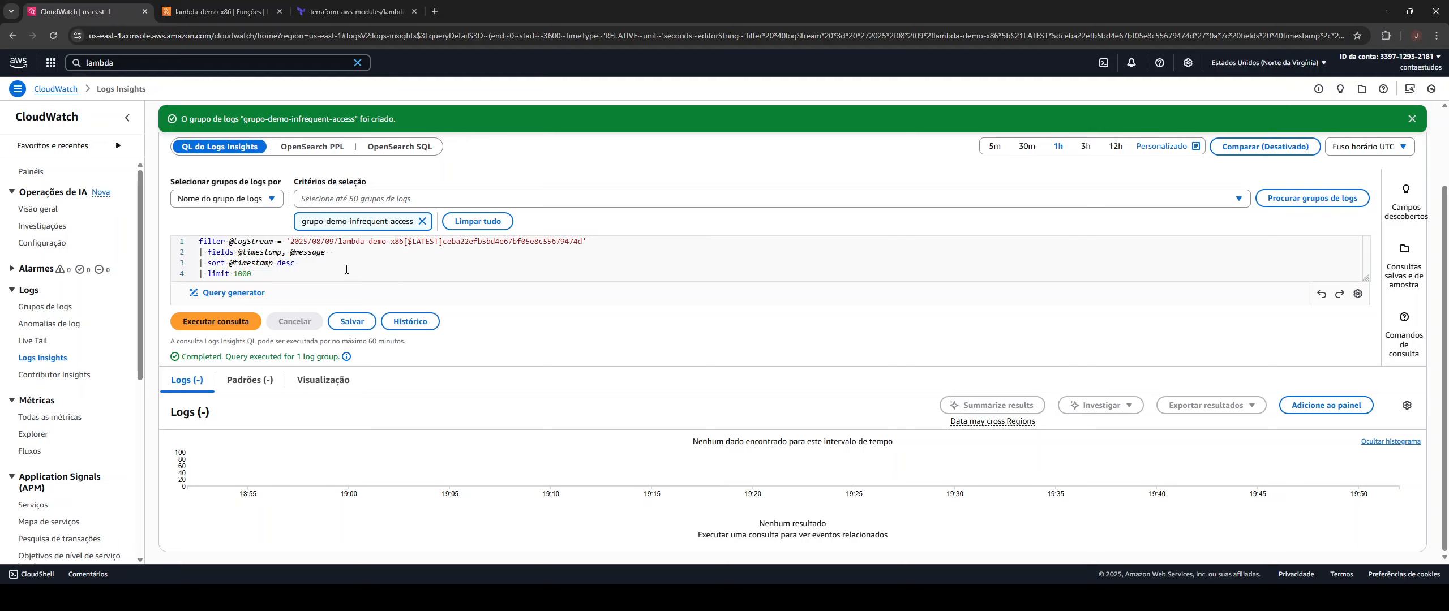
- Deselect grupo-demo-infrequent-access from the log groups of the Logs Insights query
left_click(328, 199)
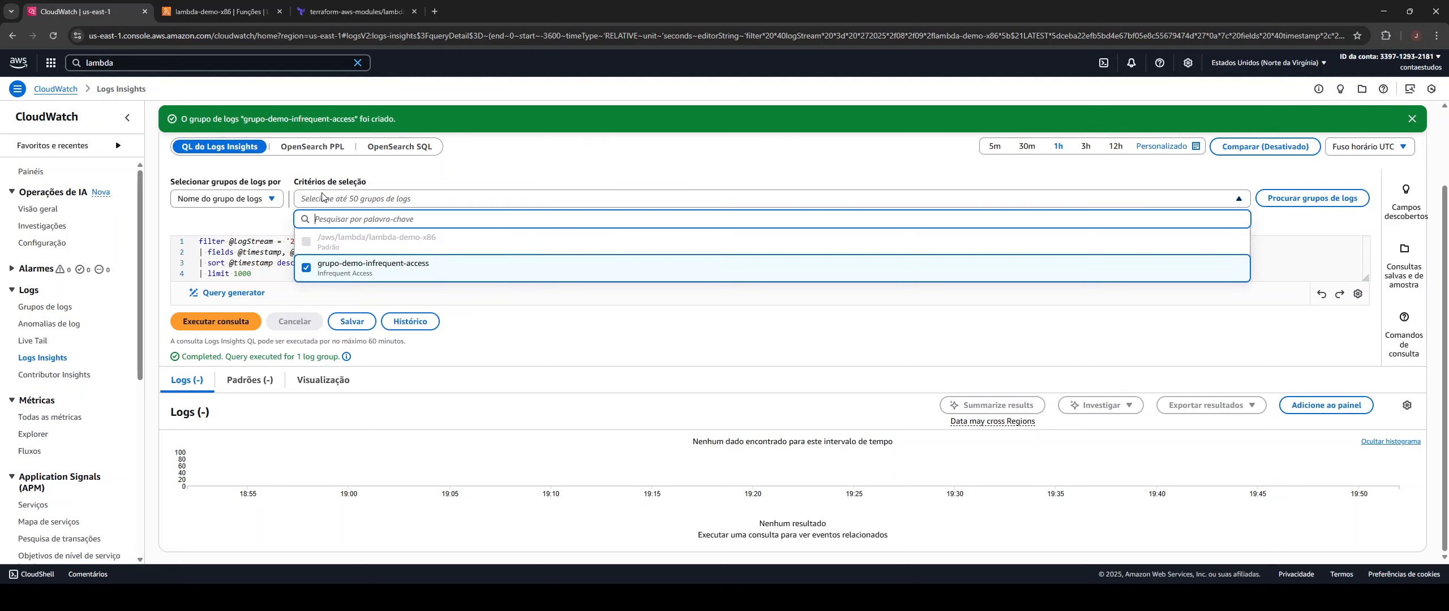
left_click(361, 270)
left_click(969, 348)
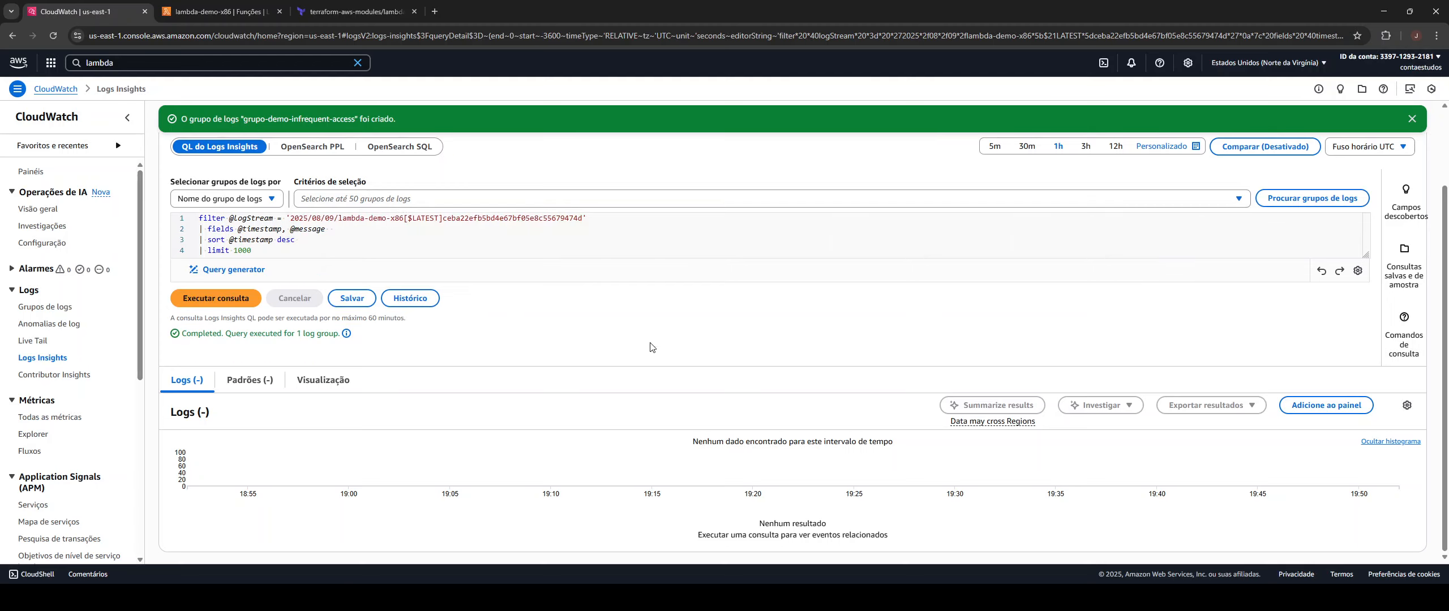
- Select grupo-demo-infrequent-access as the log group of the Logs Insights query and run the query
left_click(249, 299)
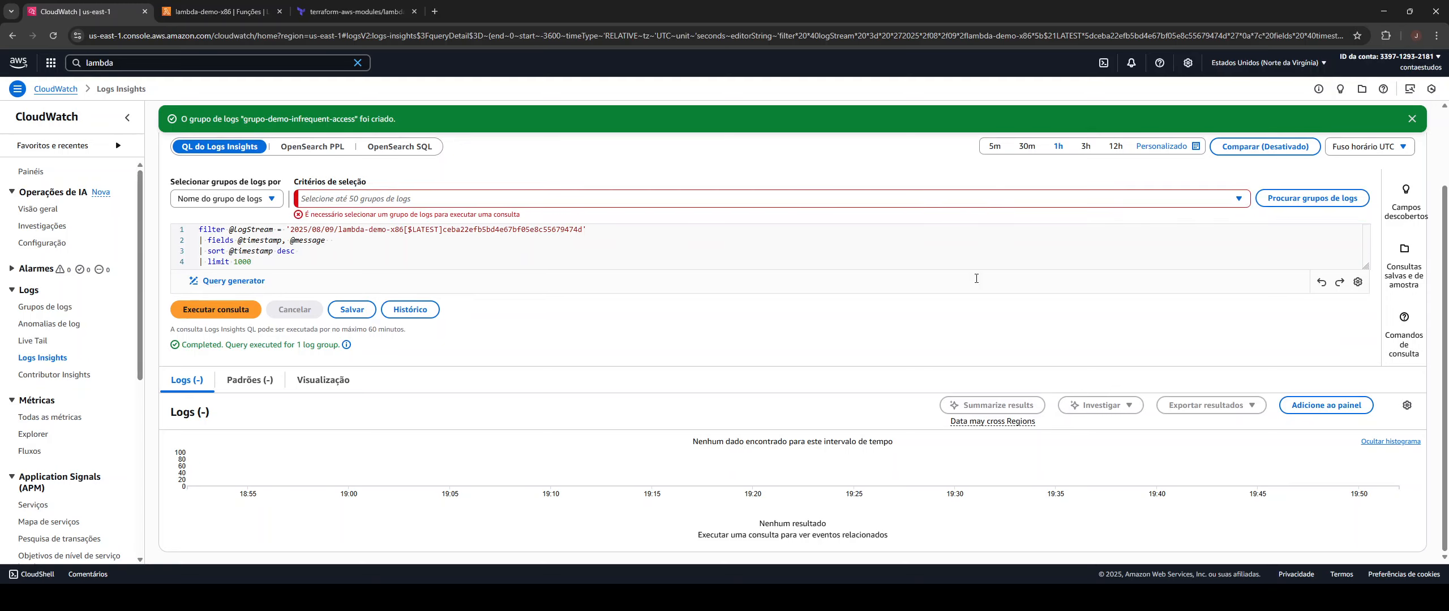
left_click(1074, 202)
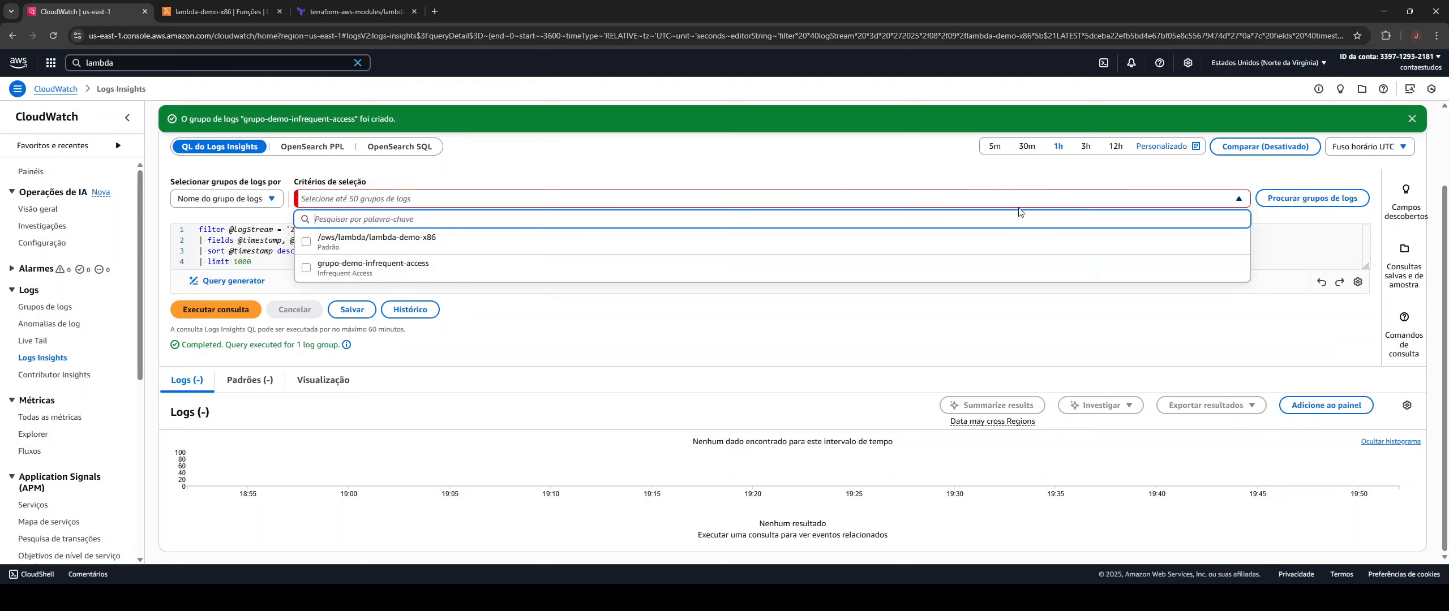
left_click(400, 262)
left_click(205, 335)
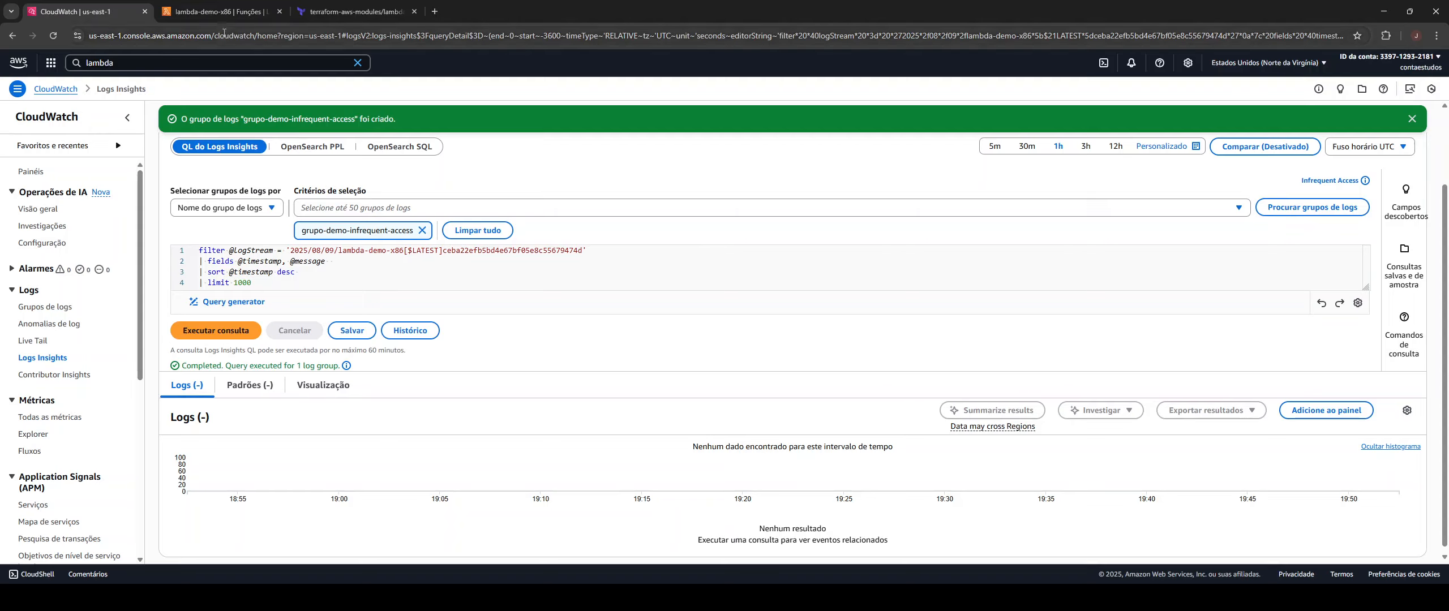
- Leave Logs Insights and open the list of CloudWatch log groups
left_click(56, 89)
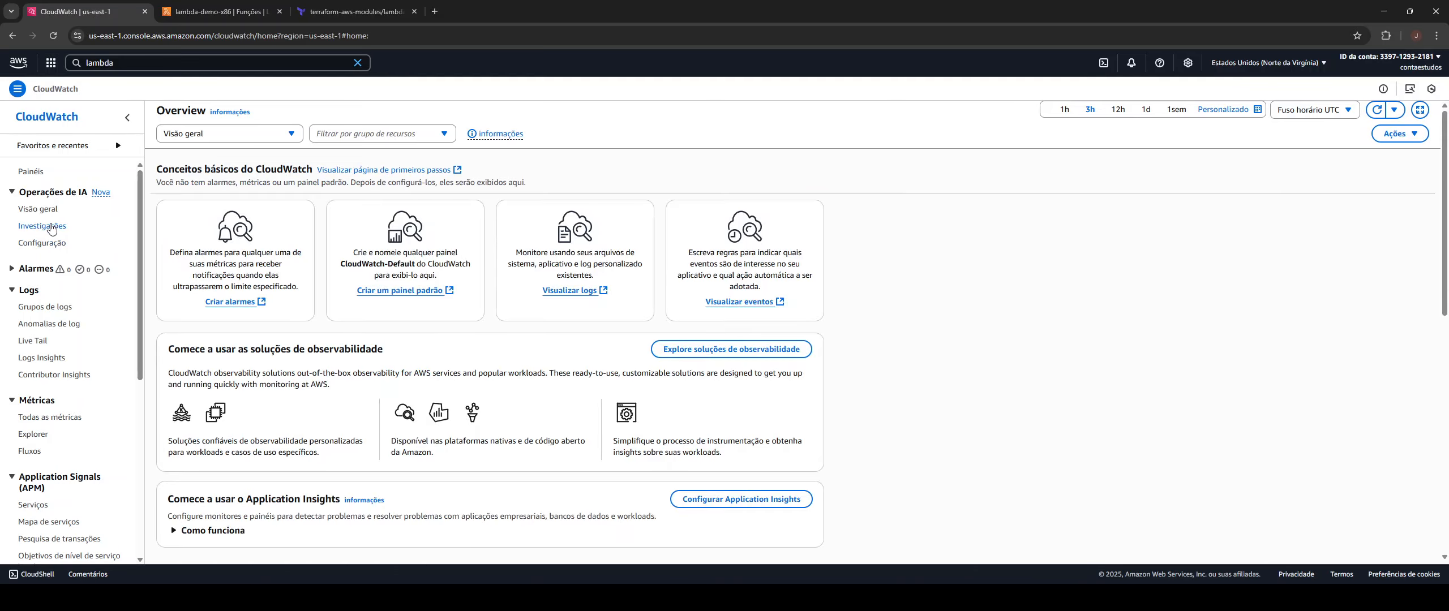
left_click(55, 307)
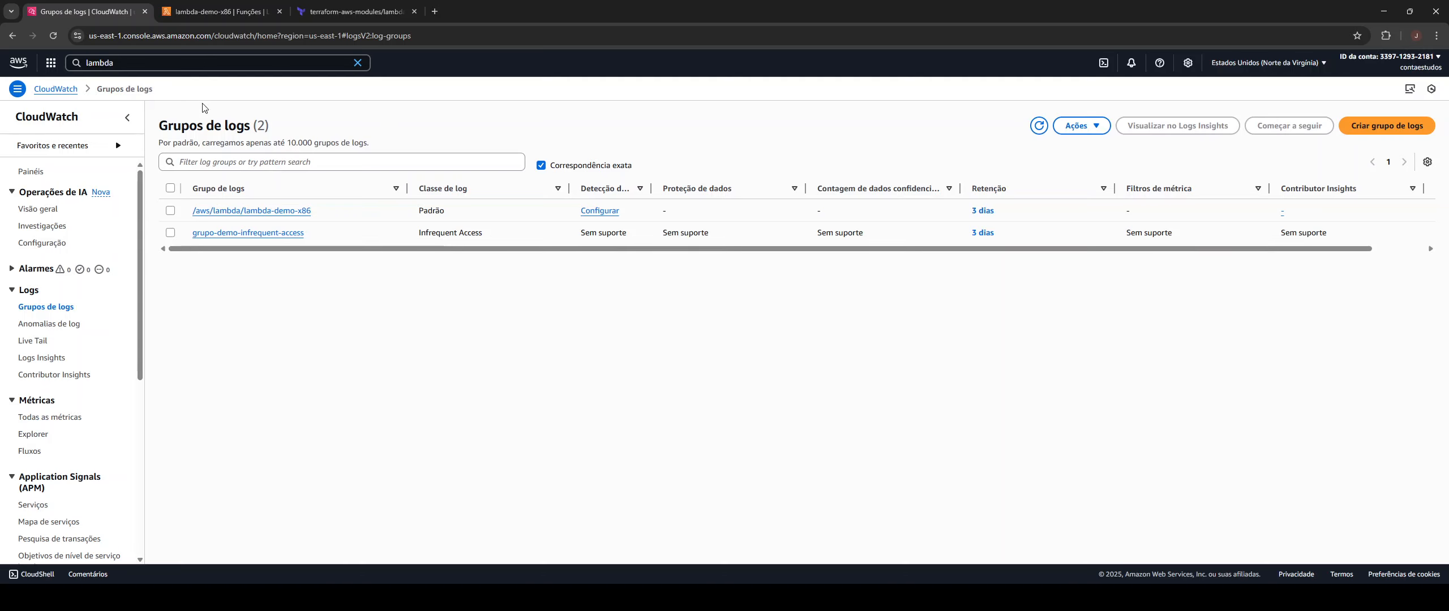
- Switch to Lambda, open the form for creating a function, and examine its basic settings and default execution role options
left_click(211, 12)
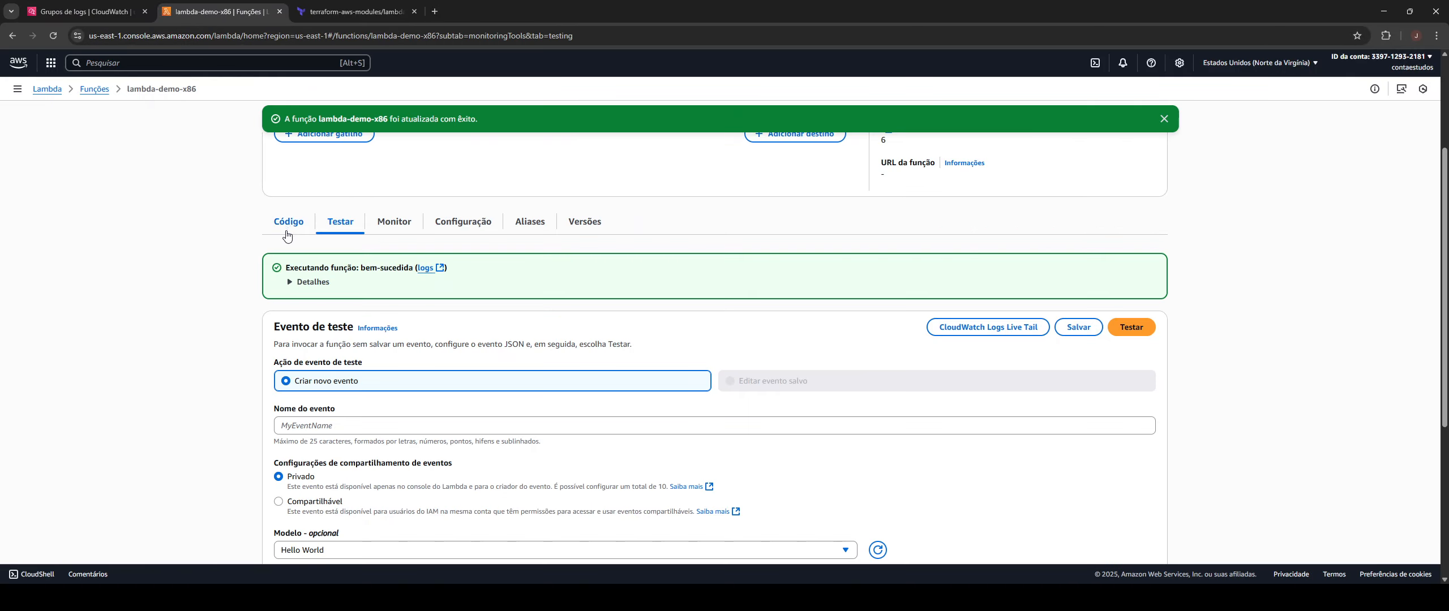
scroll(202, 177, "up", 3)
left_click(95, 90)
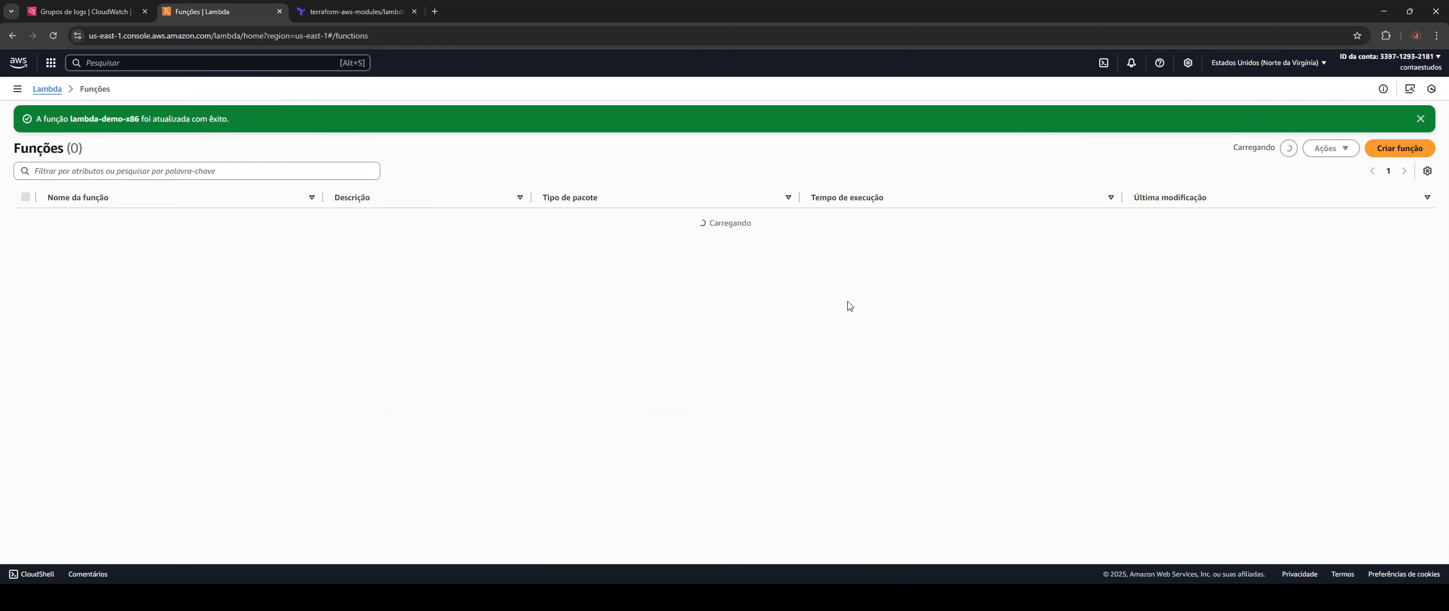
left_click(1377, 150)
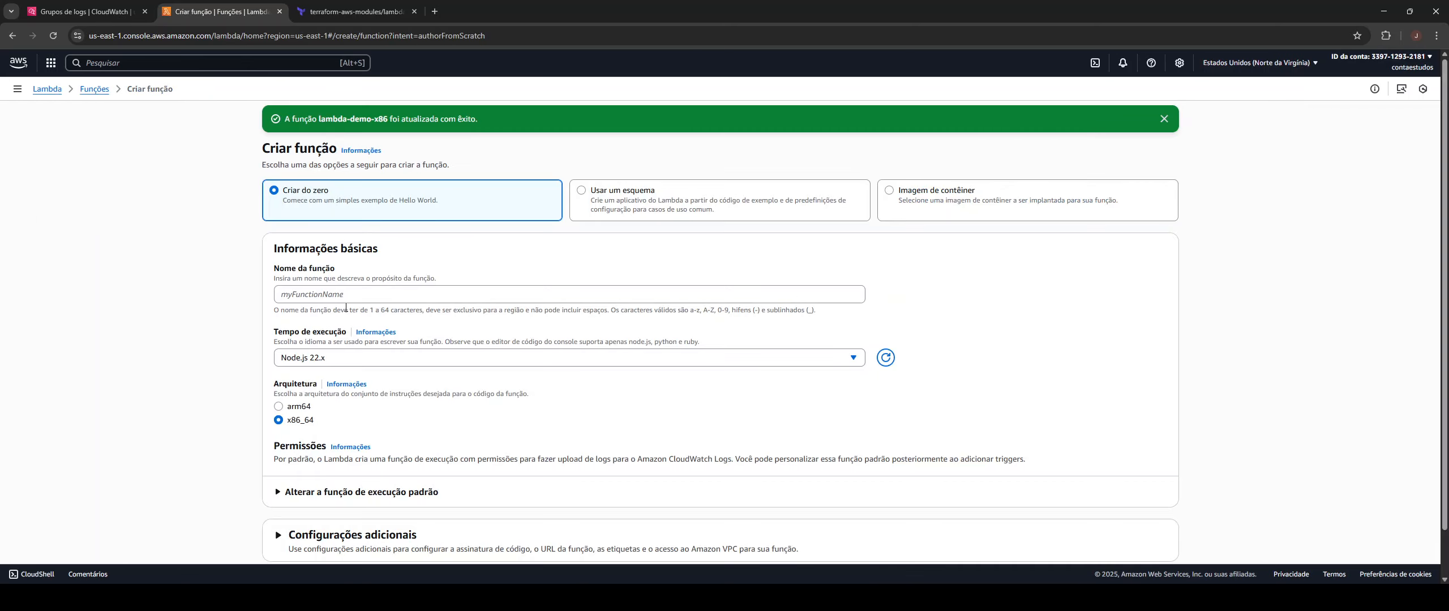
scroll(543, 233, "down", 1)
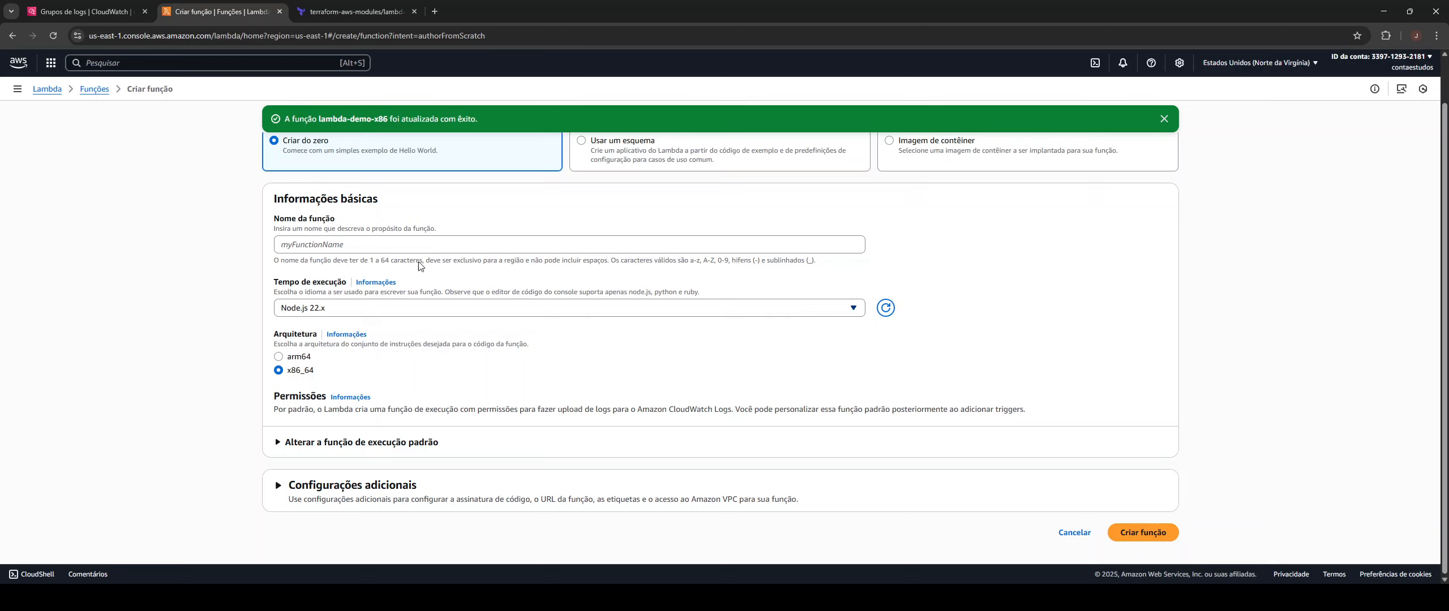
left_click(351, 442)
scroll(333, 383, "down", 2)
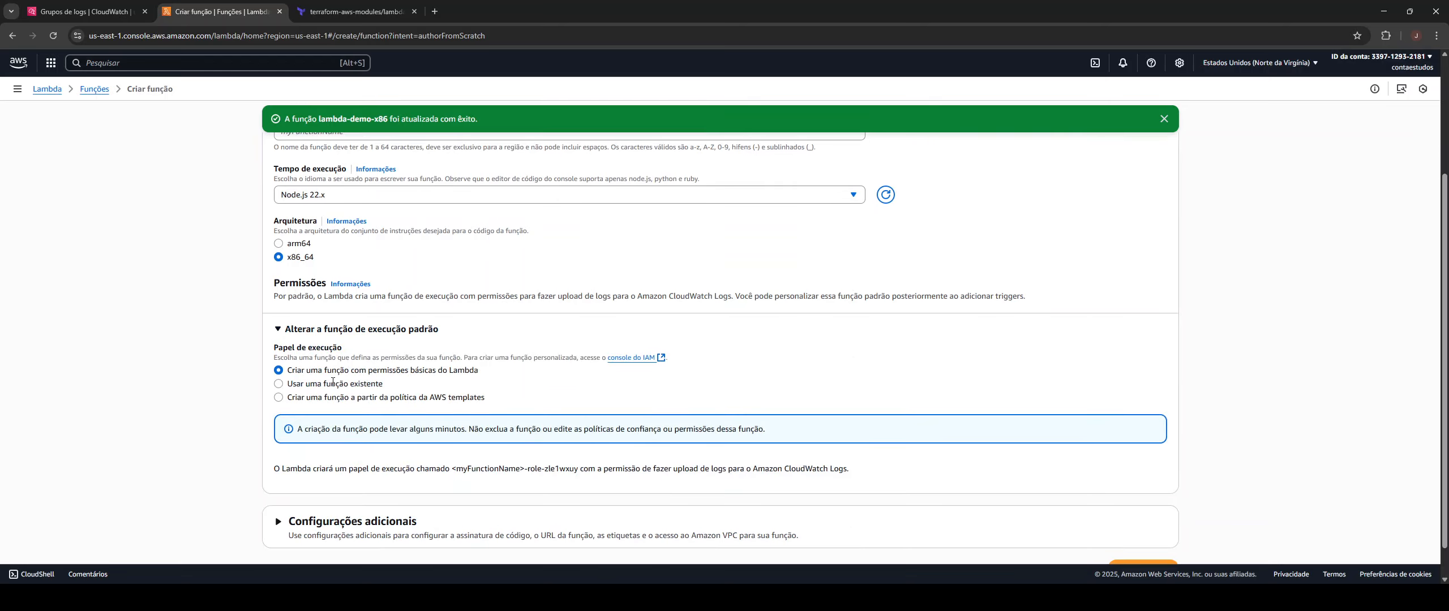
scroll(452, 452, "down", 1)
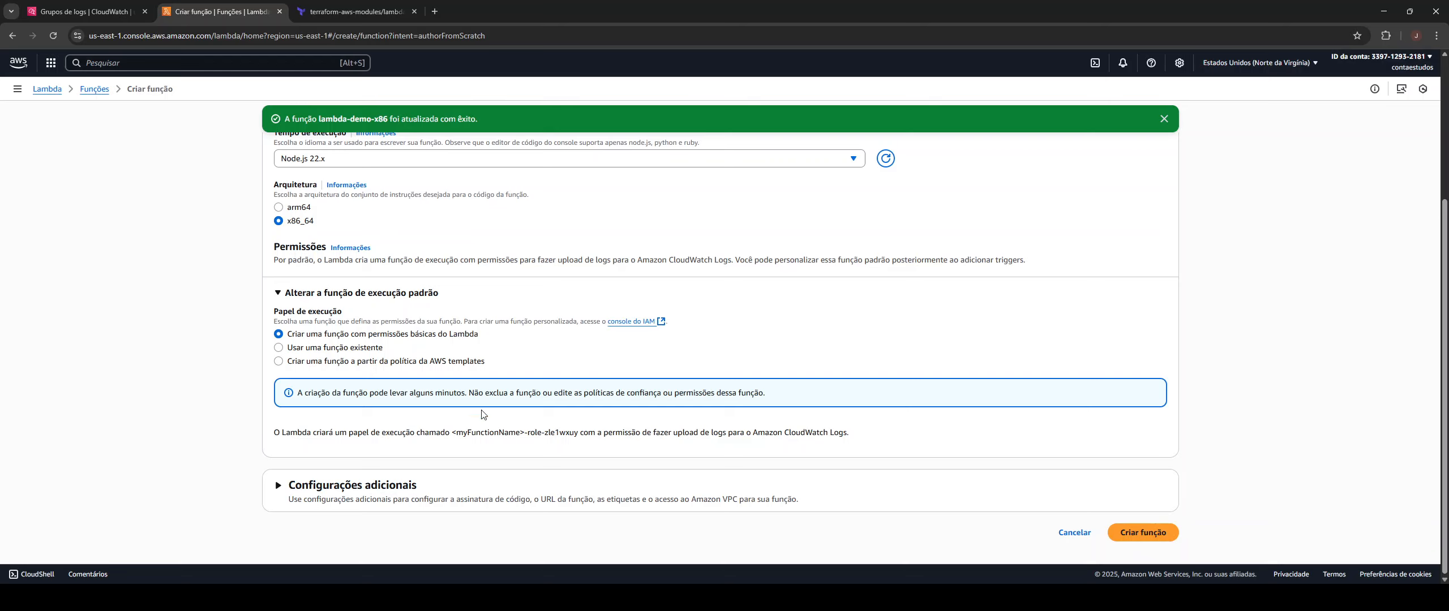
scroll(522, 355, "up", 4)
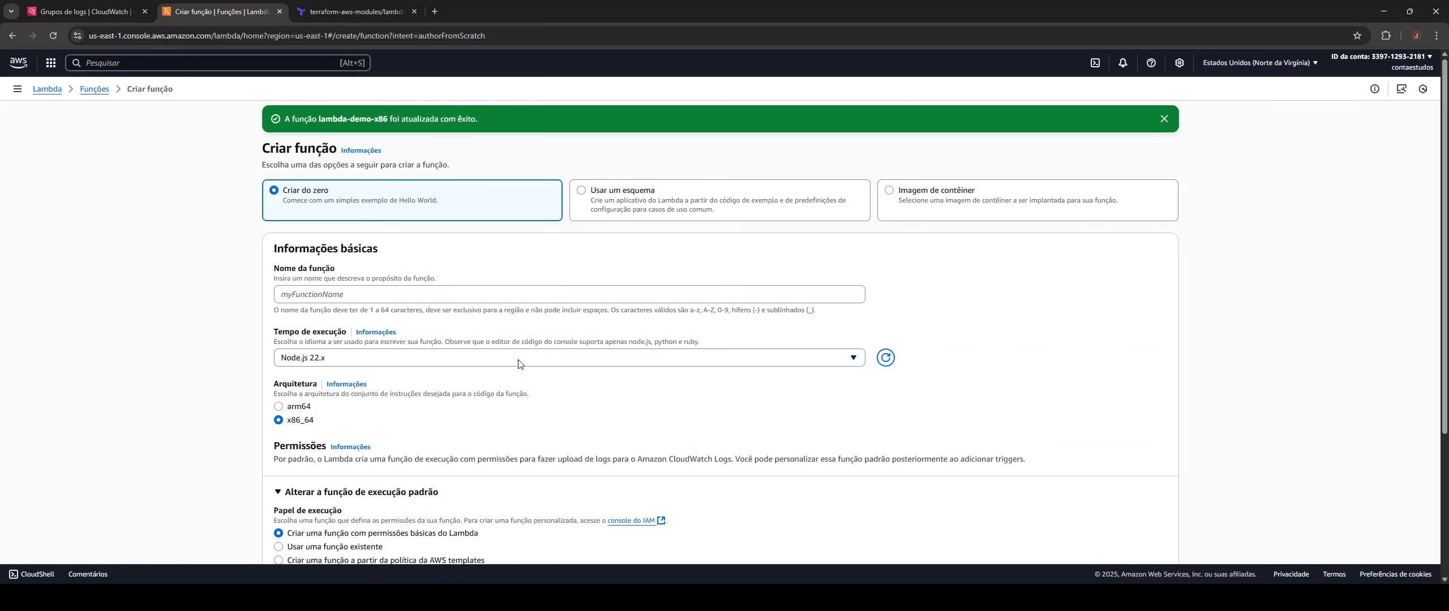
- Switch to the Terraform Registry page and examine the cloudwatch_logs_log_group_class input with its possible values STANDARD and INFREQUENT_ACCESS
left_click(351, 11)
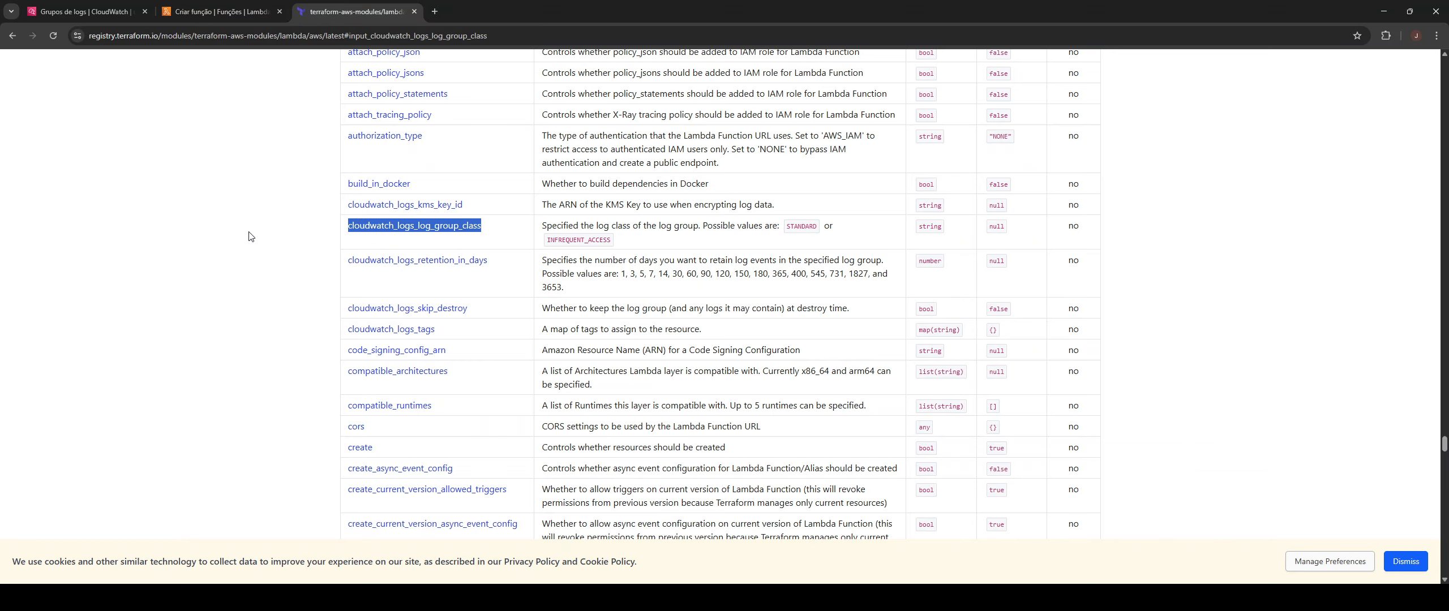
scroll(345, 266, "up", 1)
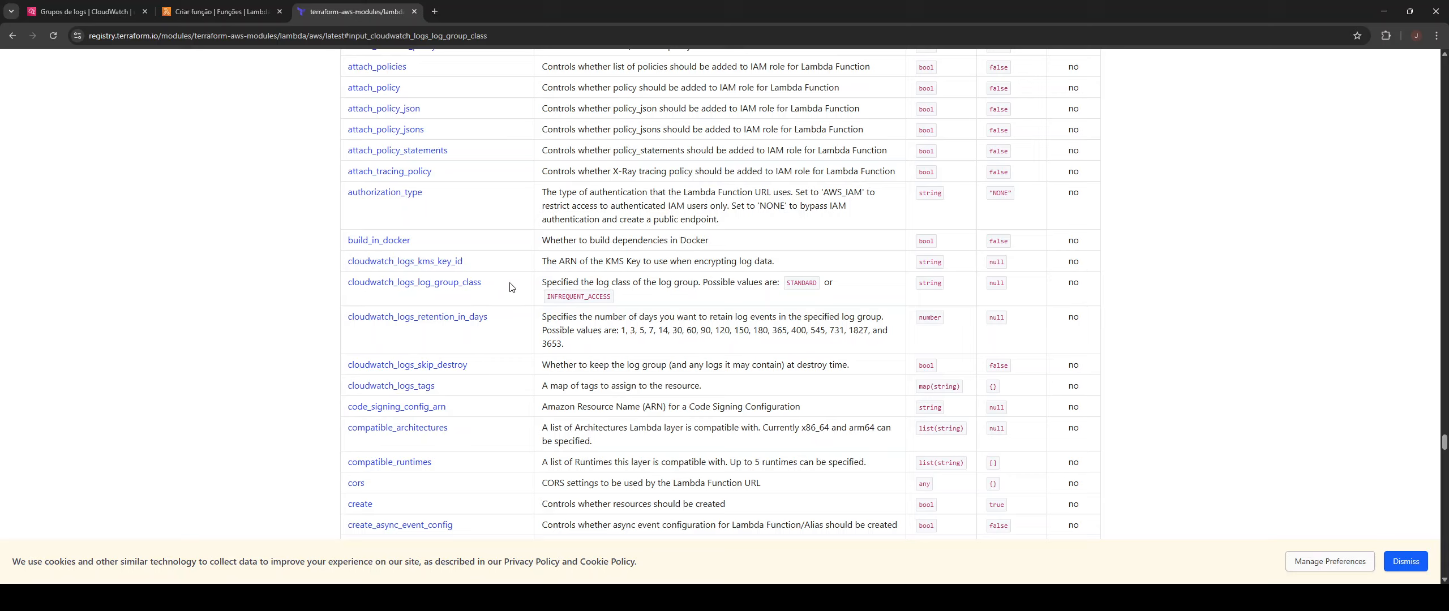
left_click_drag(511, 286, 347, 286)
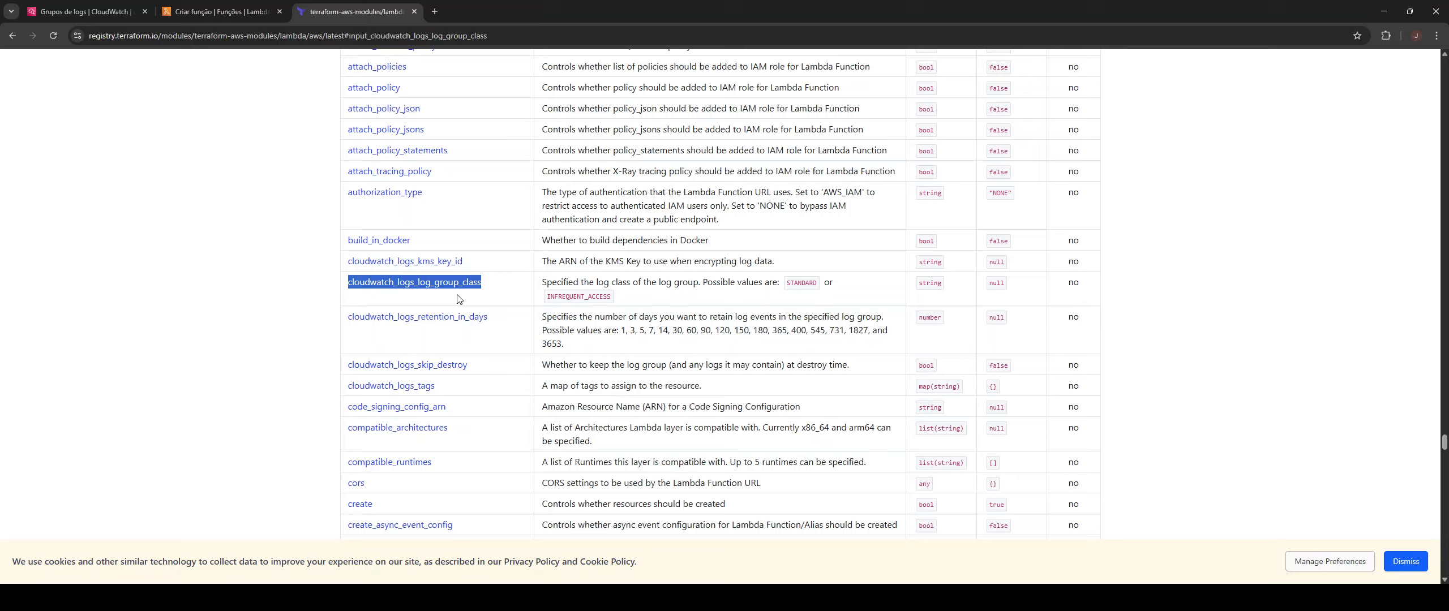
left_click_drag(785, 285, 817, 285)
left_click(625, 302)
left_click_drag(625, 303, 548, 312)
left_click(1203, 257)
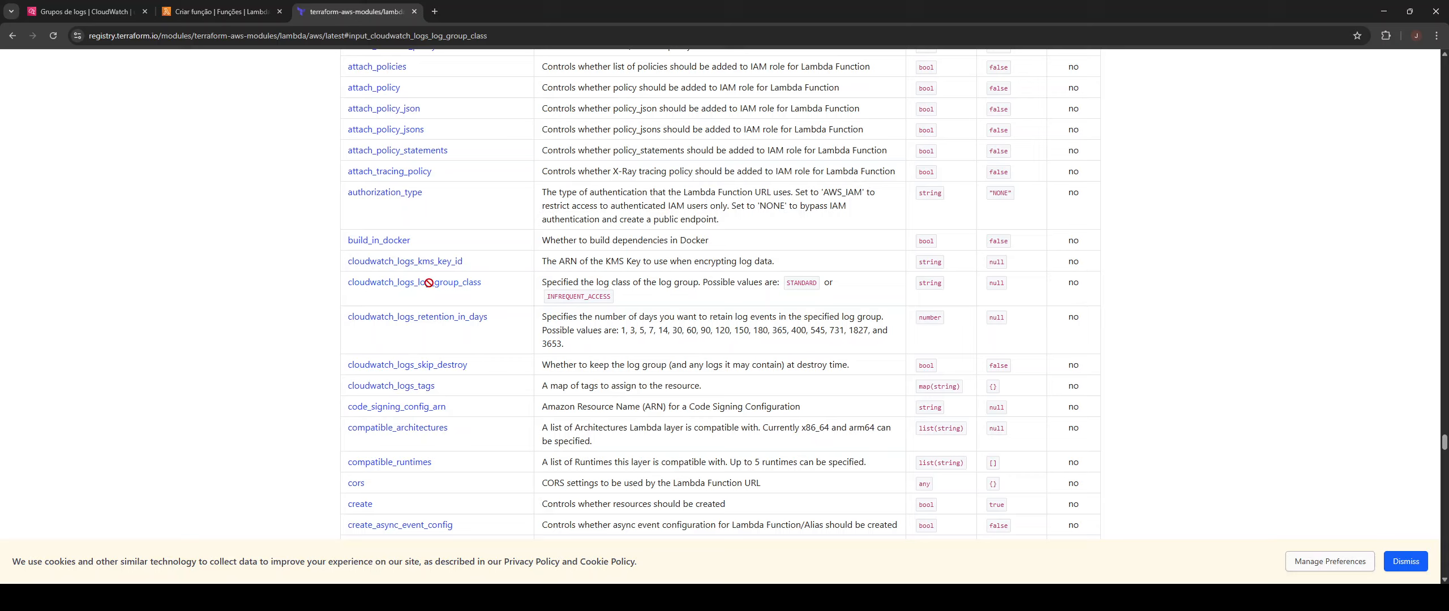
left_click_drag(493, 291, 346, 290)
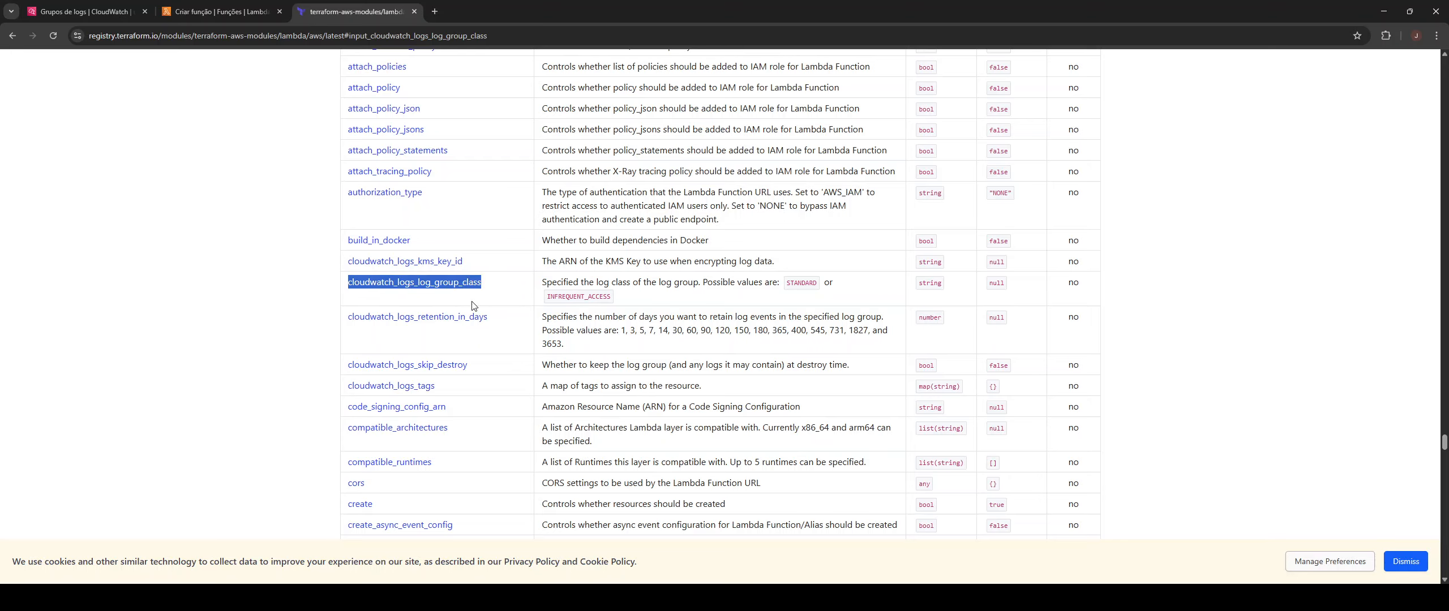
- Look through the Terraform lambda module's page, from its overview and readme to its examples
scroll(472, 306, "up", 20)
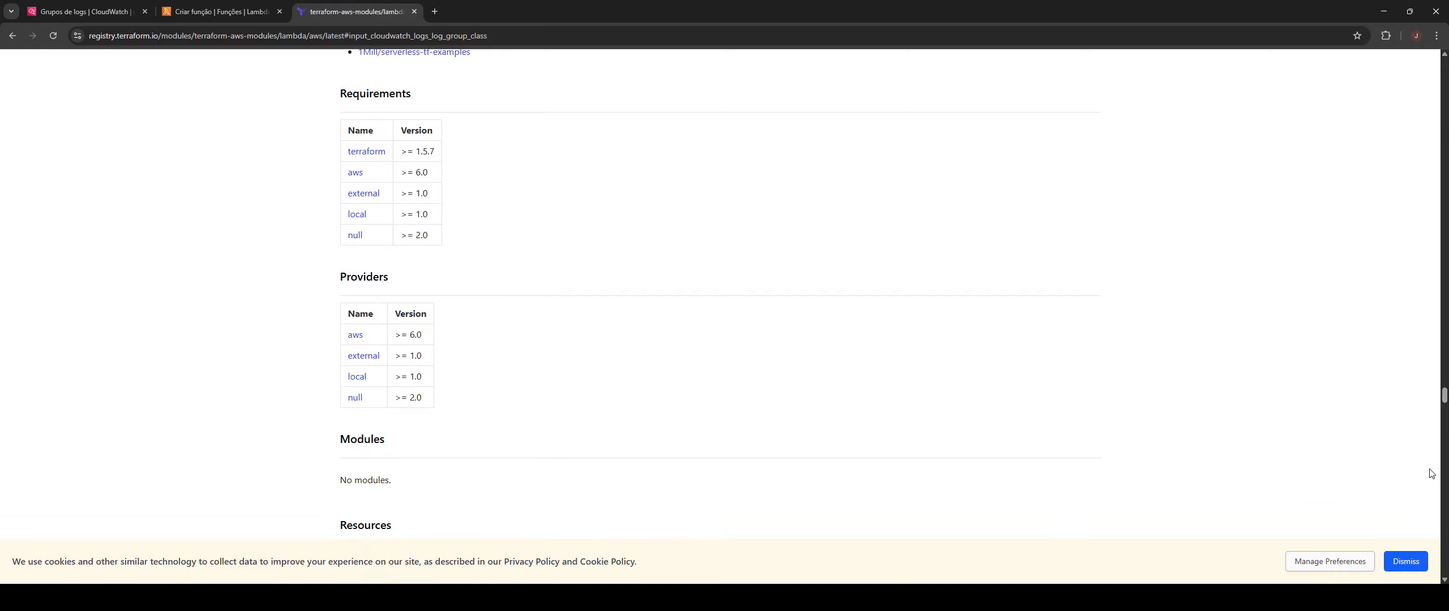
scroll(449, 148, "up", 20)
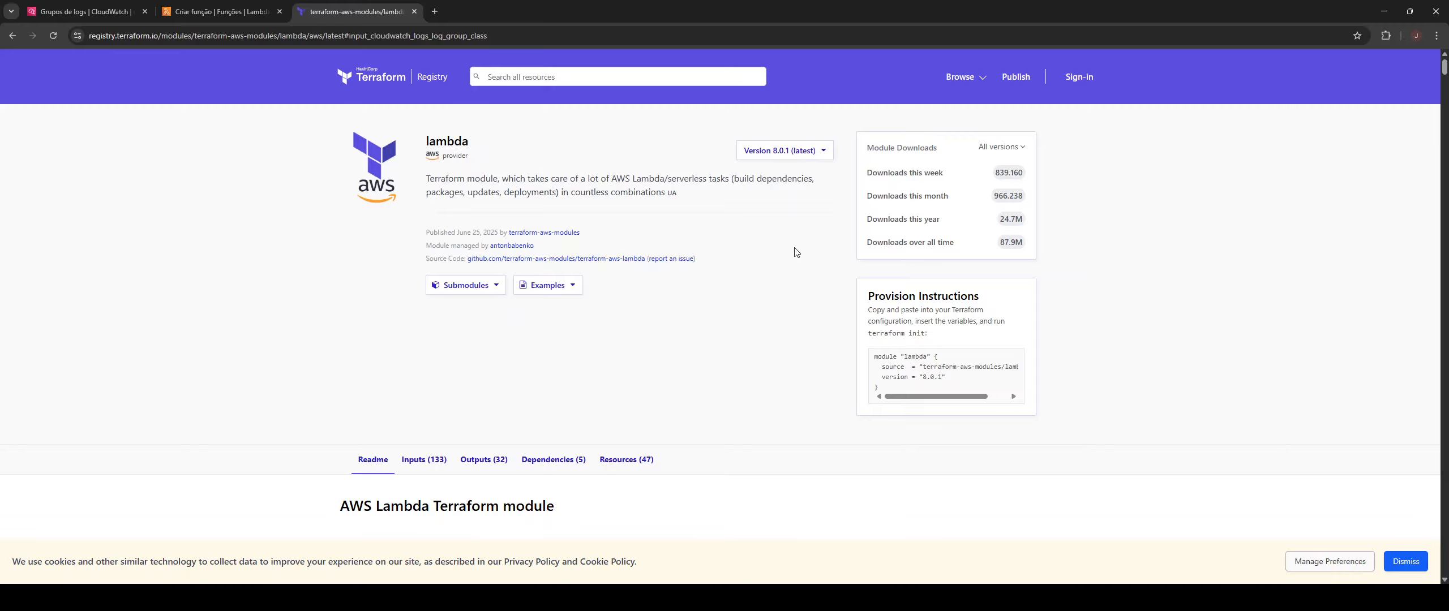
scroll(968, 322, "down", 4)
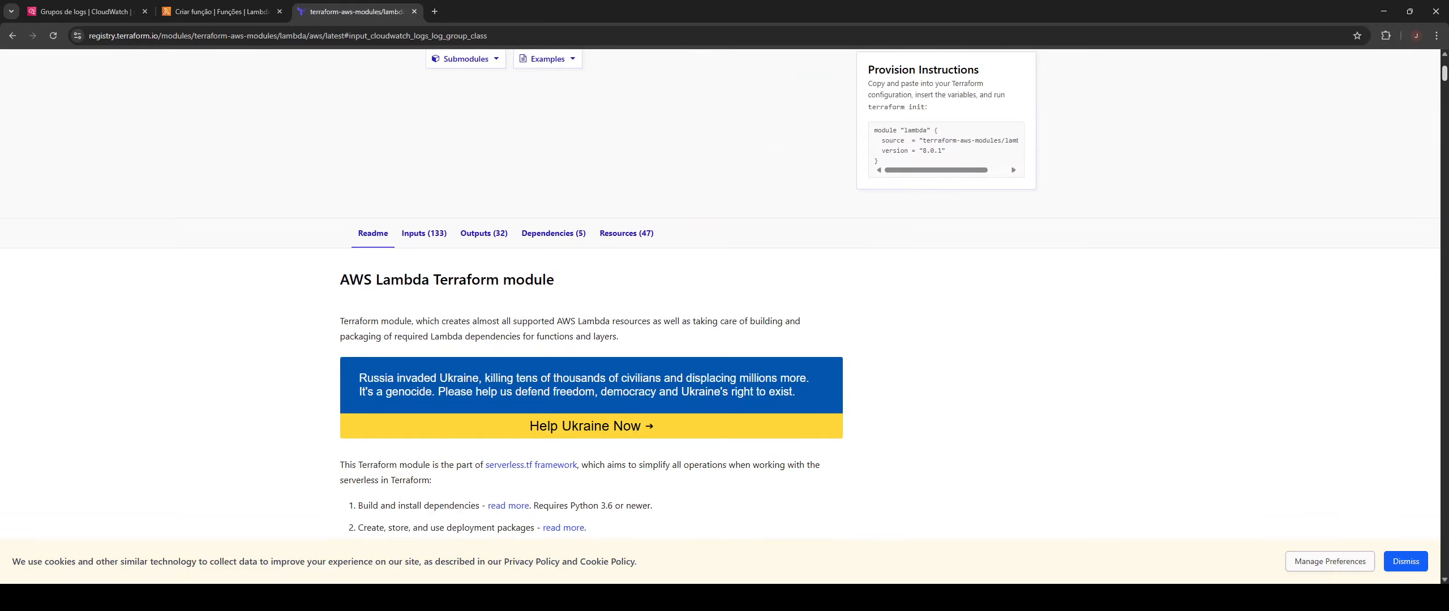
left_click_drag(1438, 88, 1437, 396)
scroll(1005, 277, "up", 10)
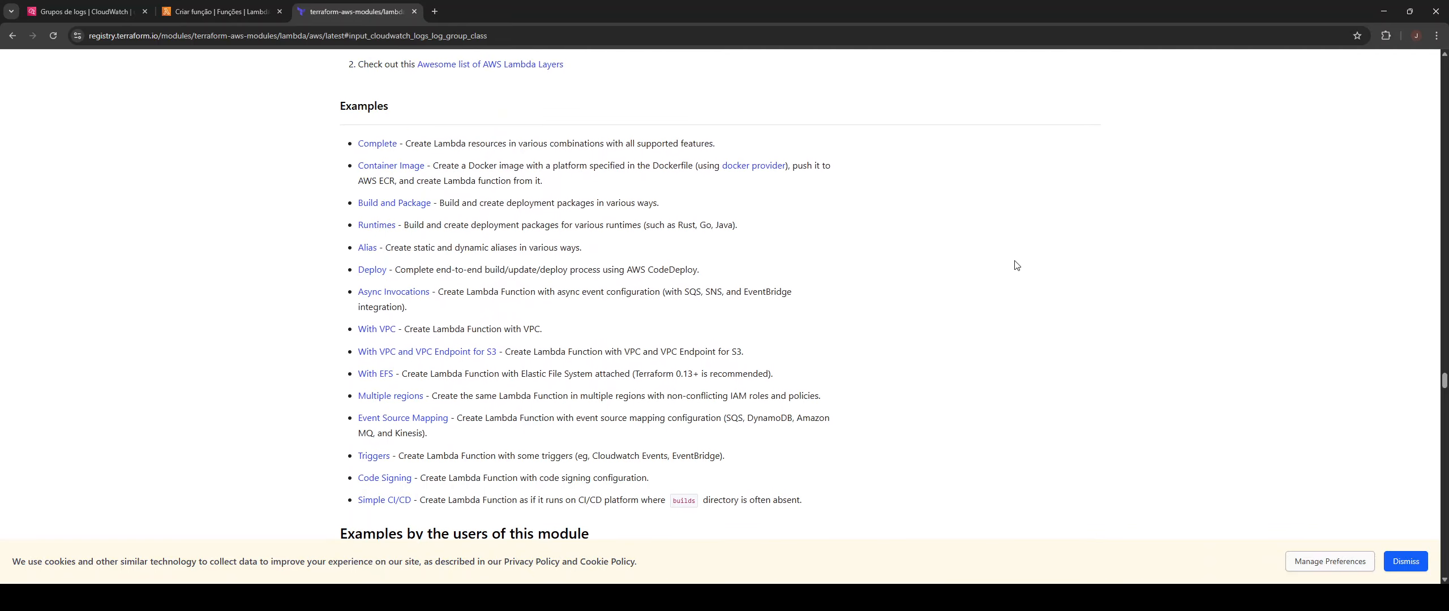
- Leave the Lambda function creation form for the functions list, and switch back to the CloudWatch log groups
left_click(211, 10)
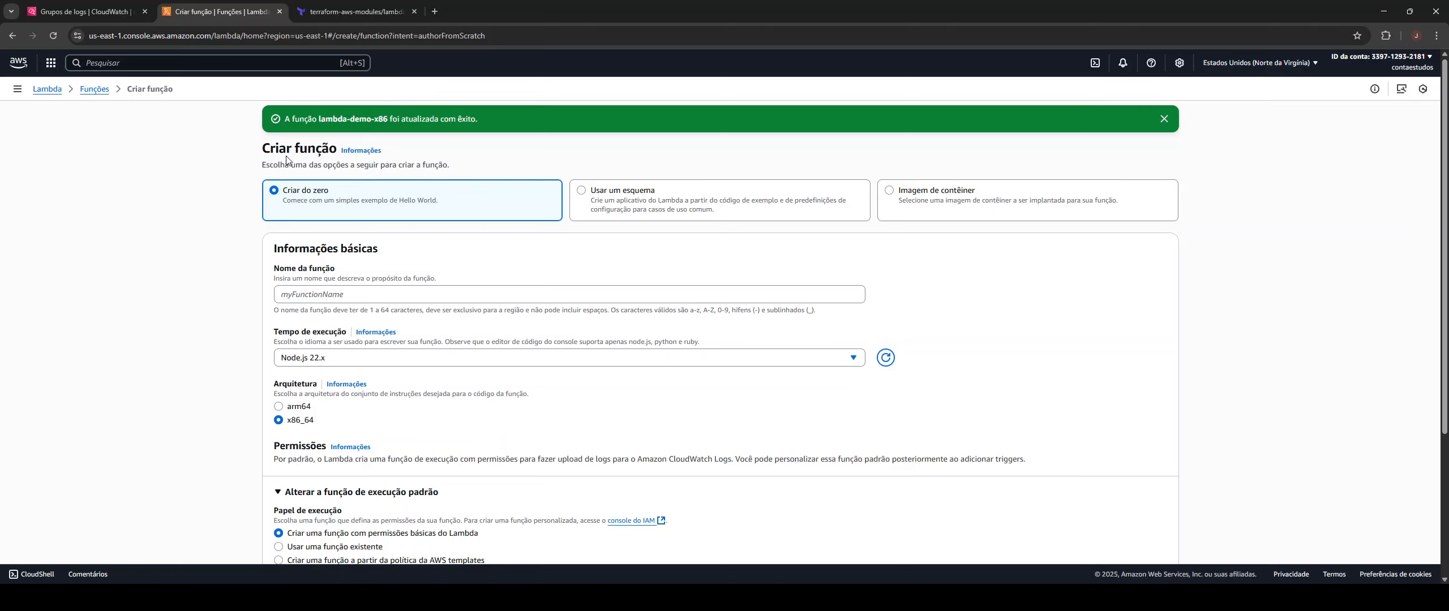
left_click(95, 89)
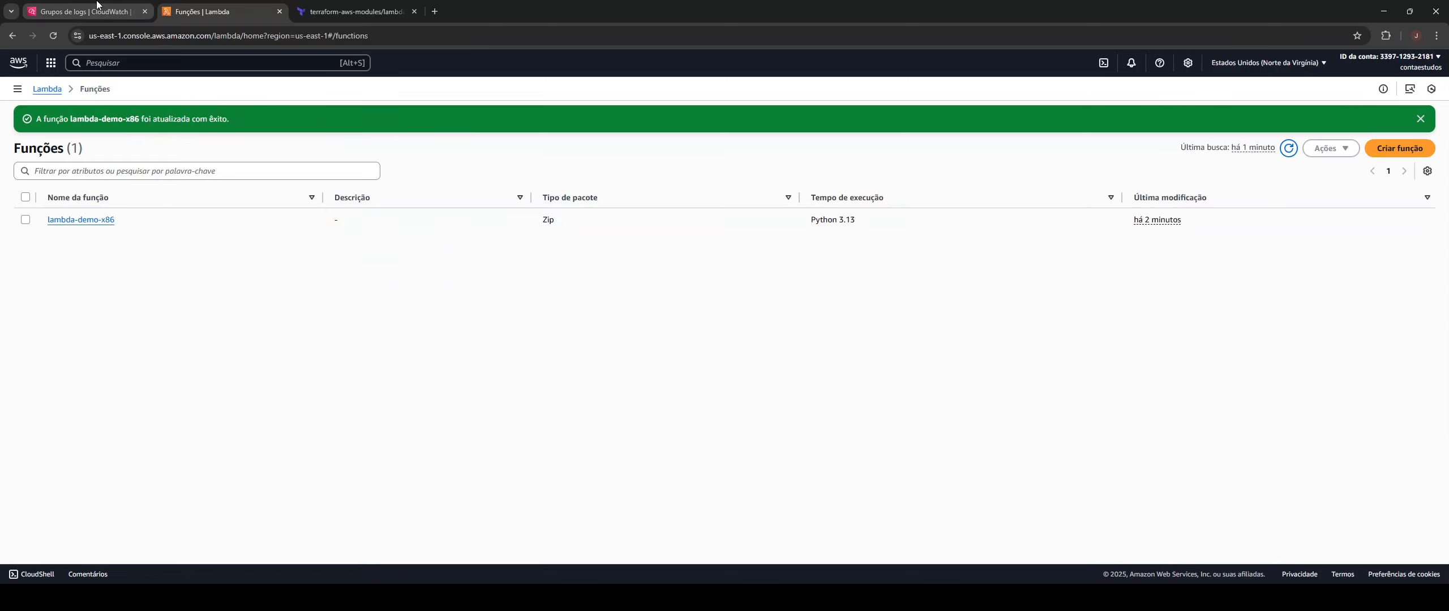
left_click(113, 11)
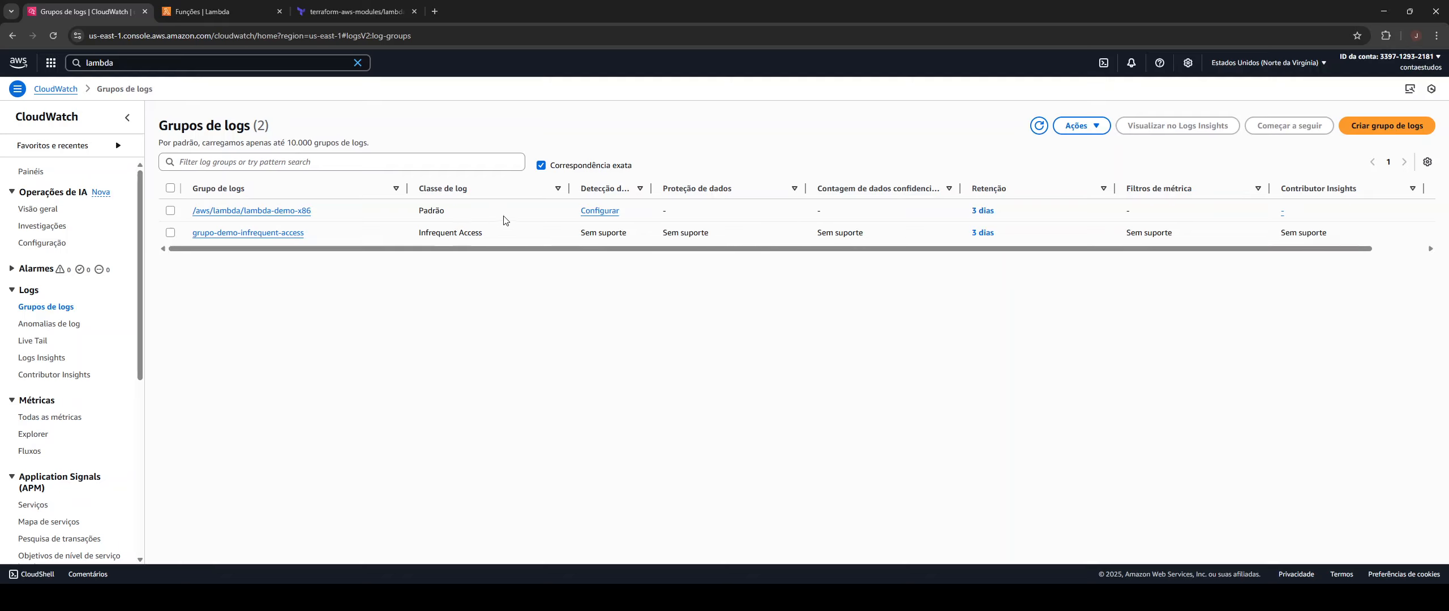